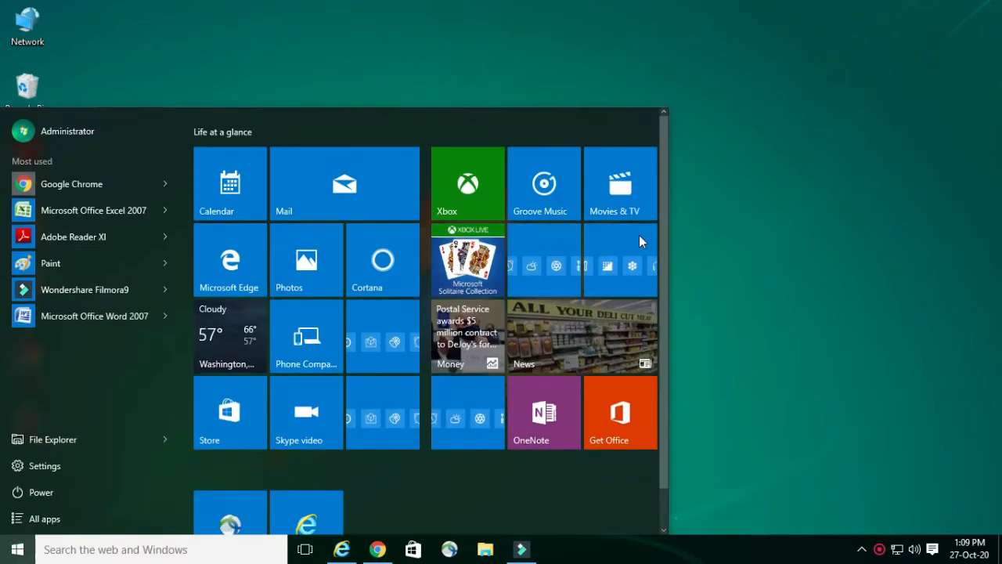
Try to launch the Movies & TV and Photos apps, dismissing the dialog each one brings up.
left_click(633, 188)
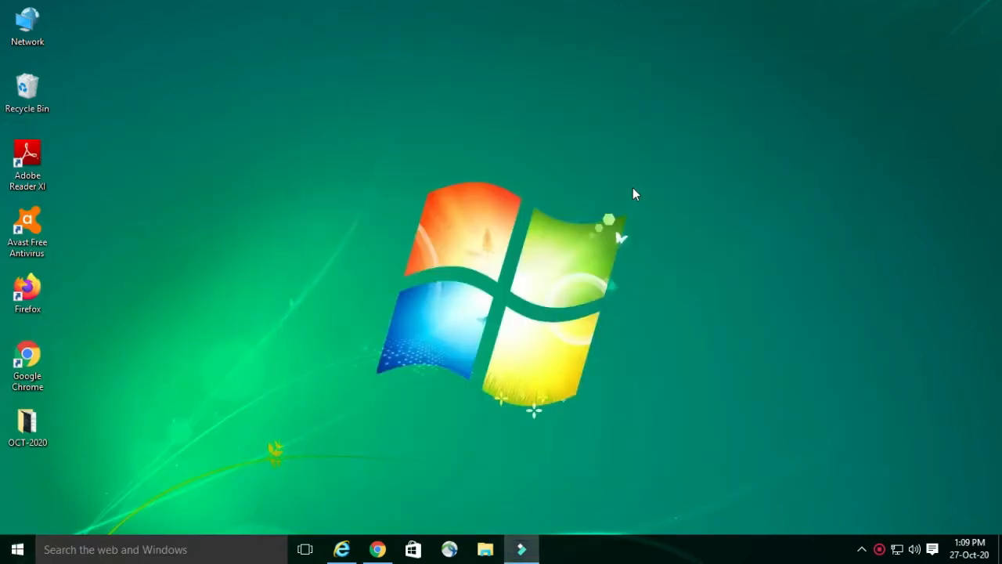
left_click(694, 301)
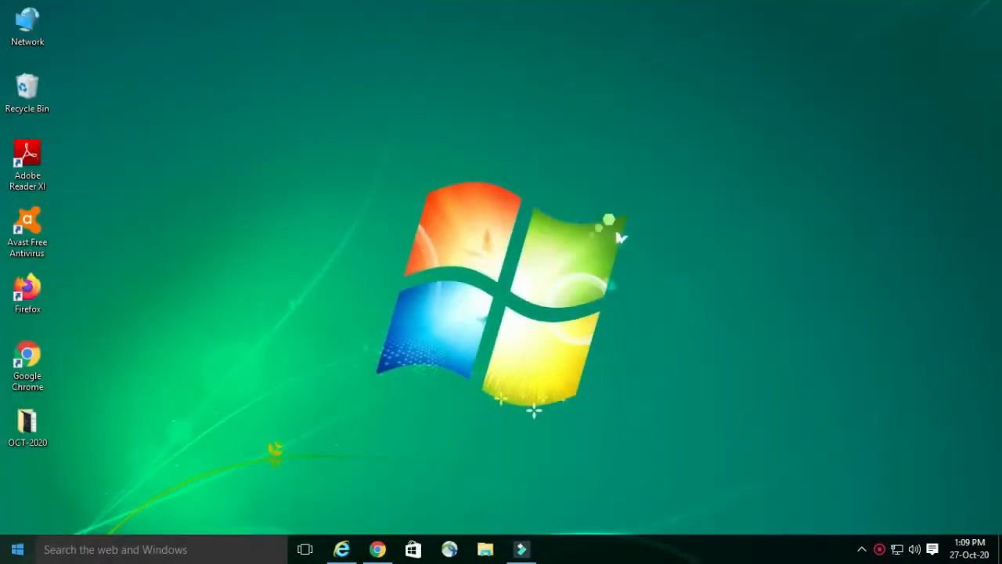
left_click(18, 549)
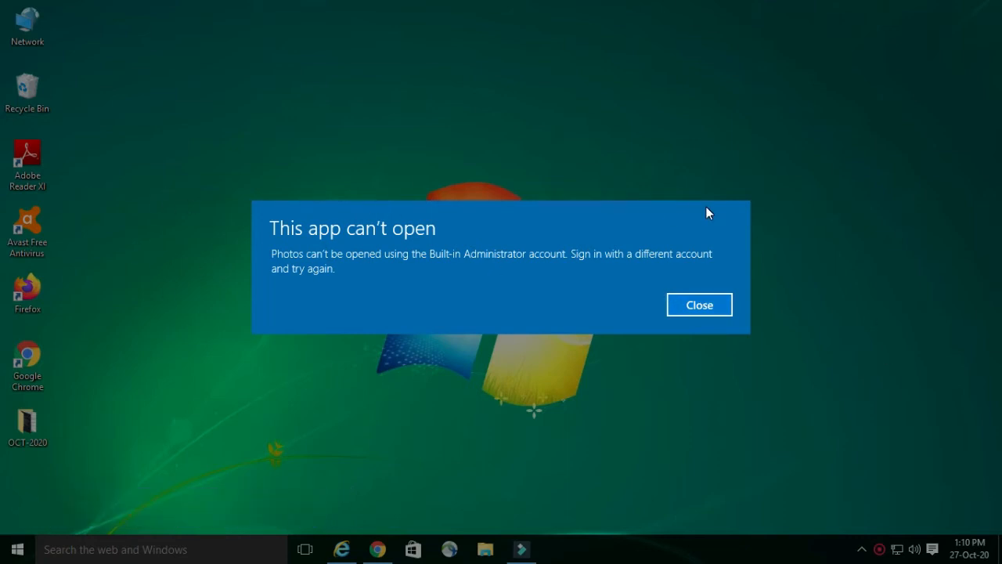
left_click(709, 311)
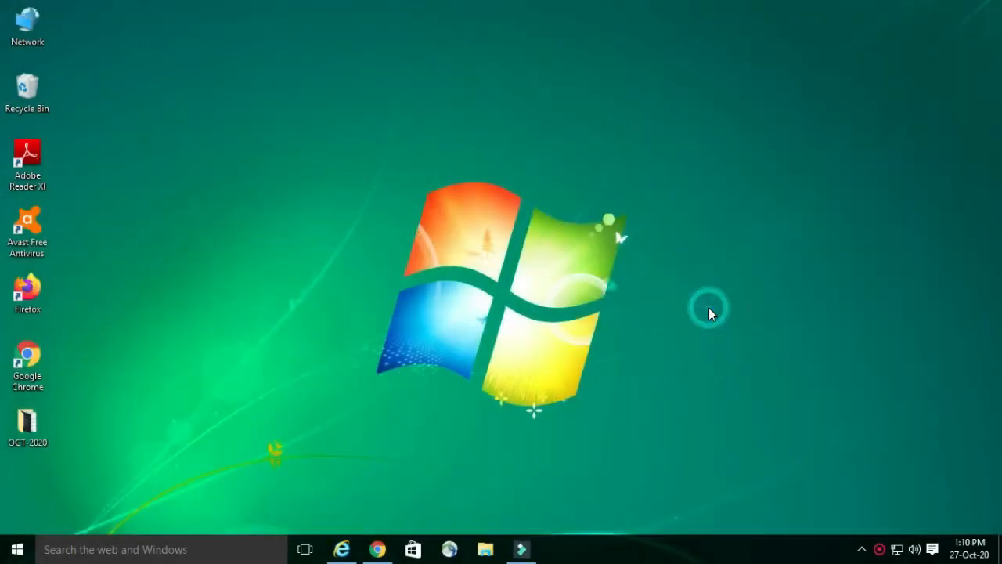
Search Windows for "loc", open Local Security Policy and maximize its window.
left_click(121, 552)
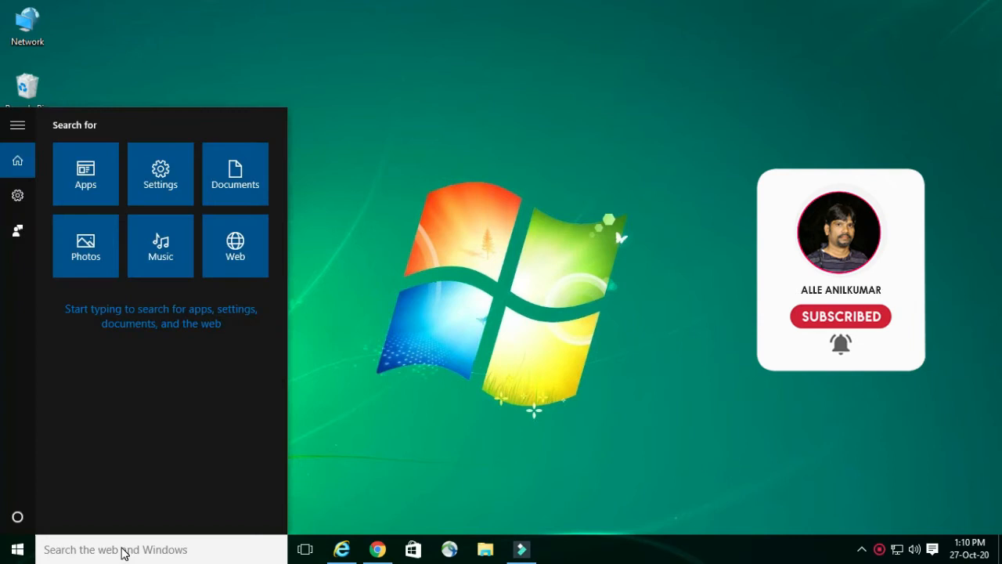
type("loc")
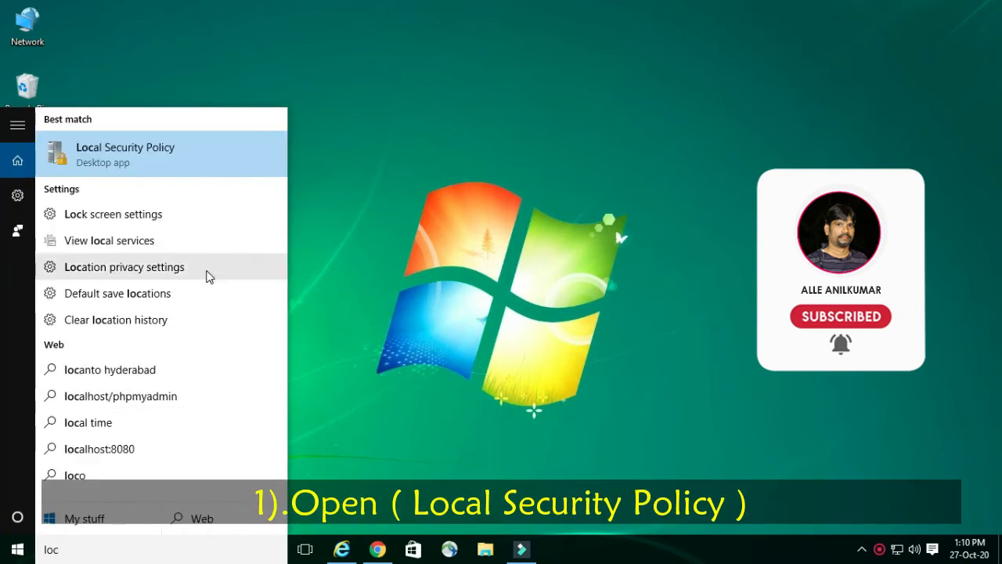
left_click(131, 162)
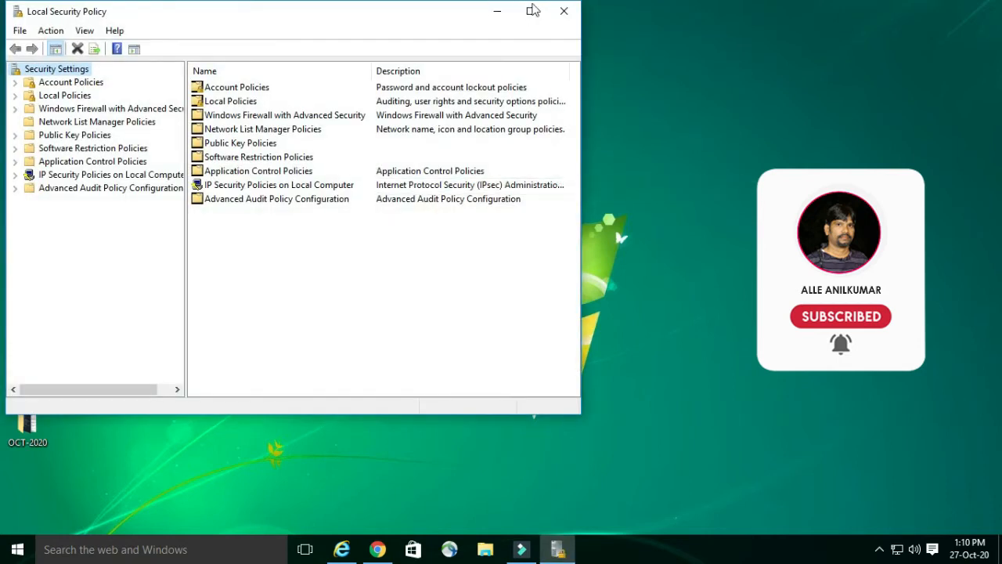
left_click(533, 11)
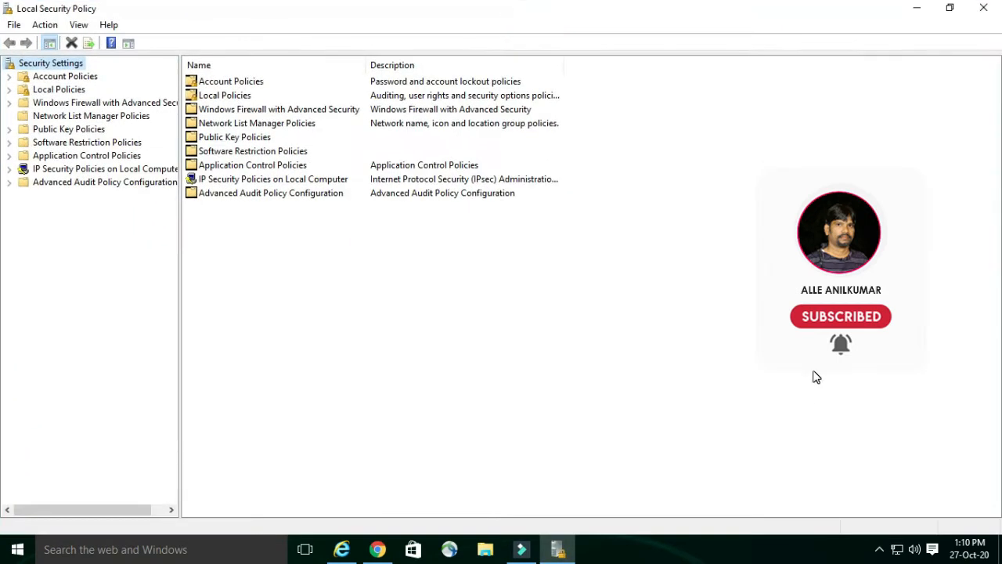
Open the Security Options folder under Local Policies.
left_click(41, 93)
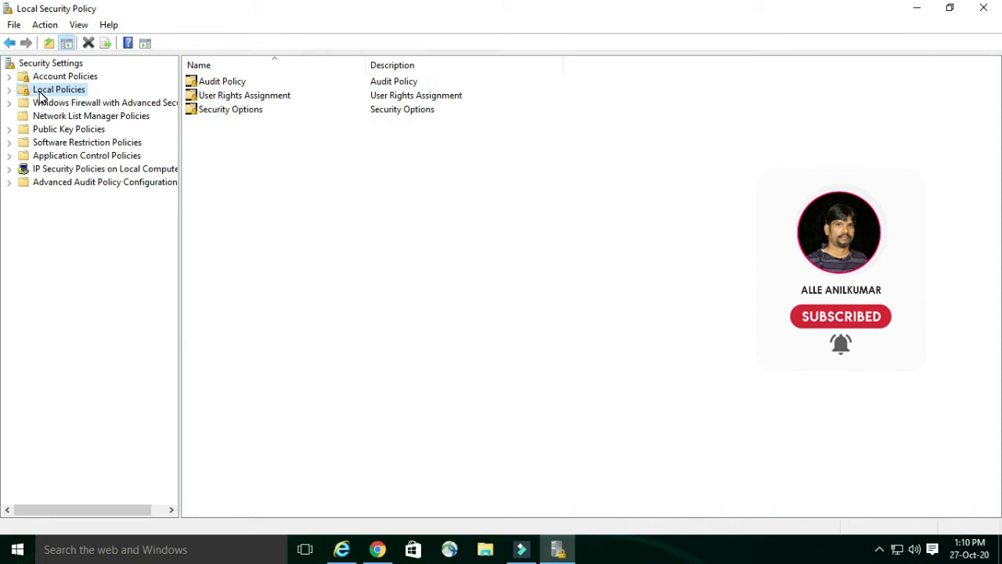
left_click(234, 112)
double_click(234, 111)
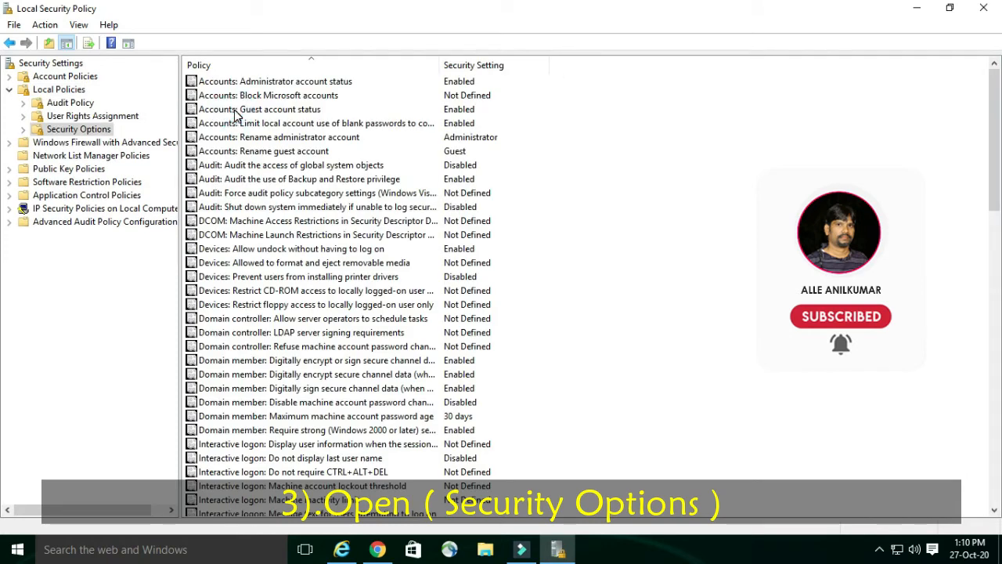
Select the policy "User Account Control: Admin Approval Mode for the Built-in Administrator account" and widen the Policy column to fit the full names.
left_click(313, 181)
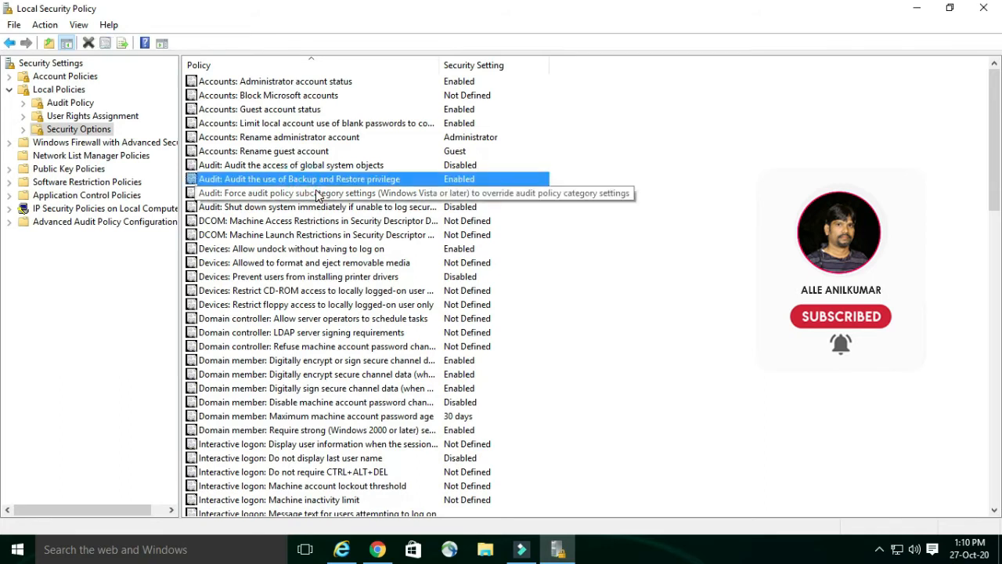
key("Down")
key("Down")
key("Down")
key("Down")
key("Down")
key("Down")
key("Down")
key("Down")
key("Down")
key("Down")
key("Down")
key("Down")
key("Down")
key("Down")
key("Down")
key("Down")
key("Down")
key("Down")
key("Down")
key("Down")
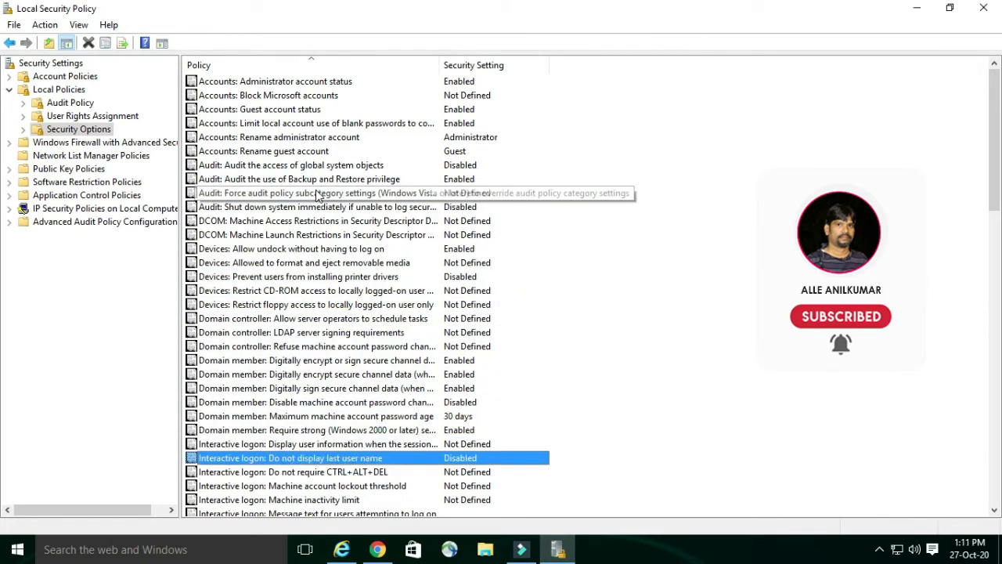
key("Down")
key("Down")
key("Down")
key("Down")
key("Down")
key("Down")
key("Down")
key("Down")
key("Down")
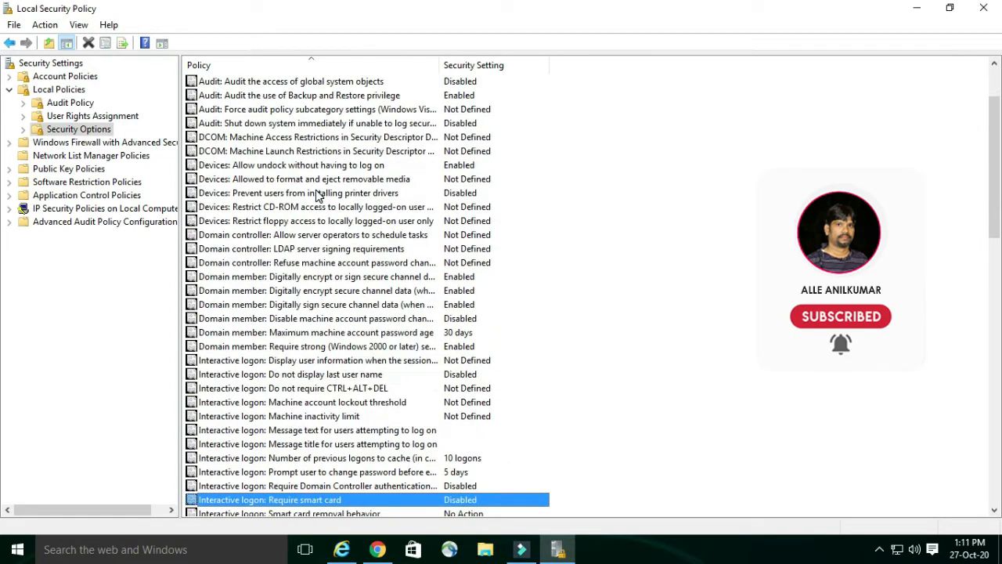
key("Down")
key("Down")
key("Down")
key("Down")
key("Down")
key("Down")
key("Down")
key("Down")
key("Down")
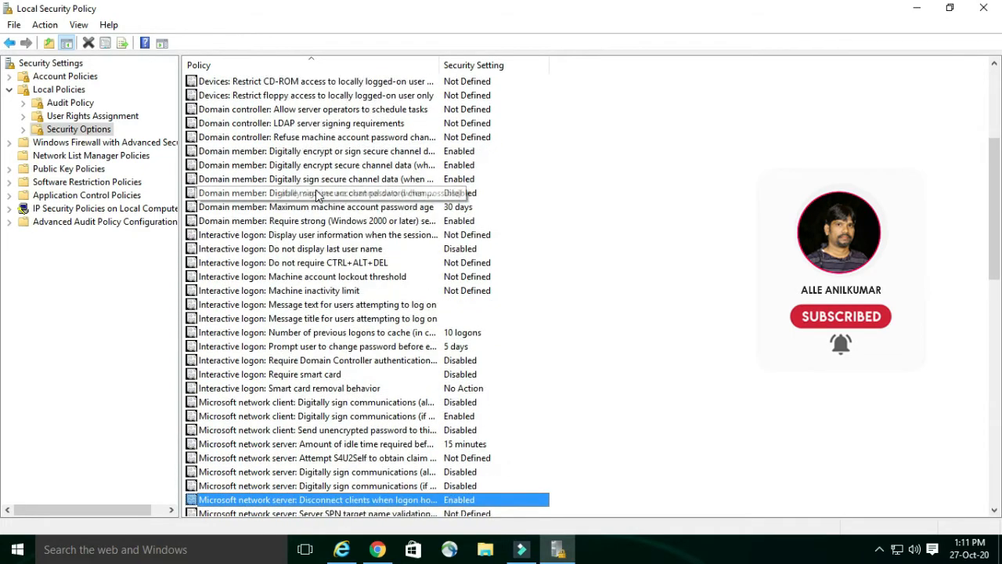
key("Down")
key("Down")
key("Down")
key("Down")
key("Down")
key("Down")
key("Down")
key("Down")
key("Down")
key("Down")
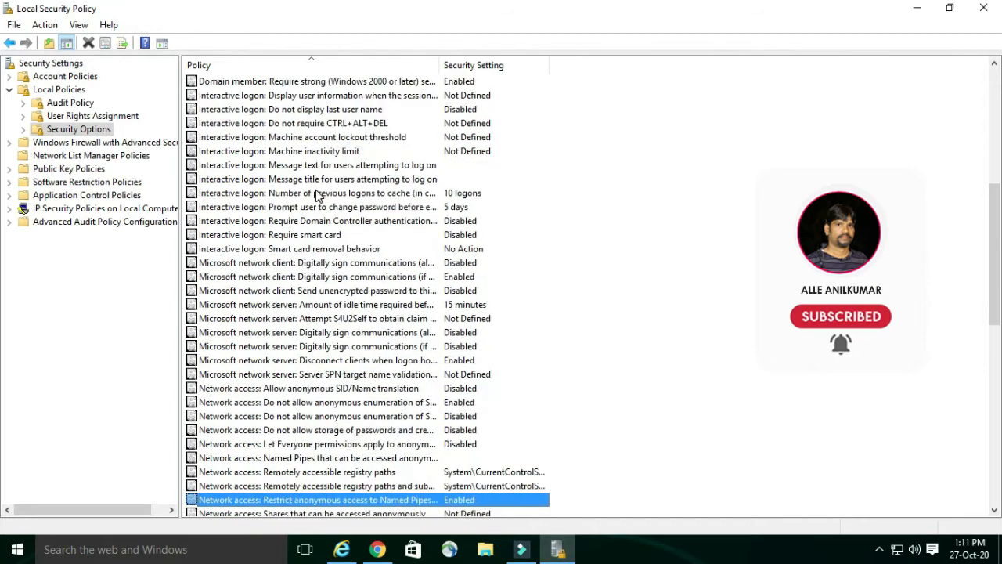
key("Down")
key("Down")
key("Down")
key("Down")
key("Down")
key("Down")
key("Down")
key("Down")
key("Down")
key("Down")
key("Down")
key("Down")
key("Down")
key("Down")
key("Down")
key("Down")
key("Down")
key("Down")
key("Down")
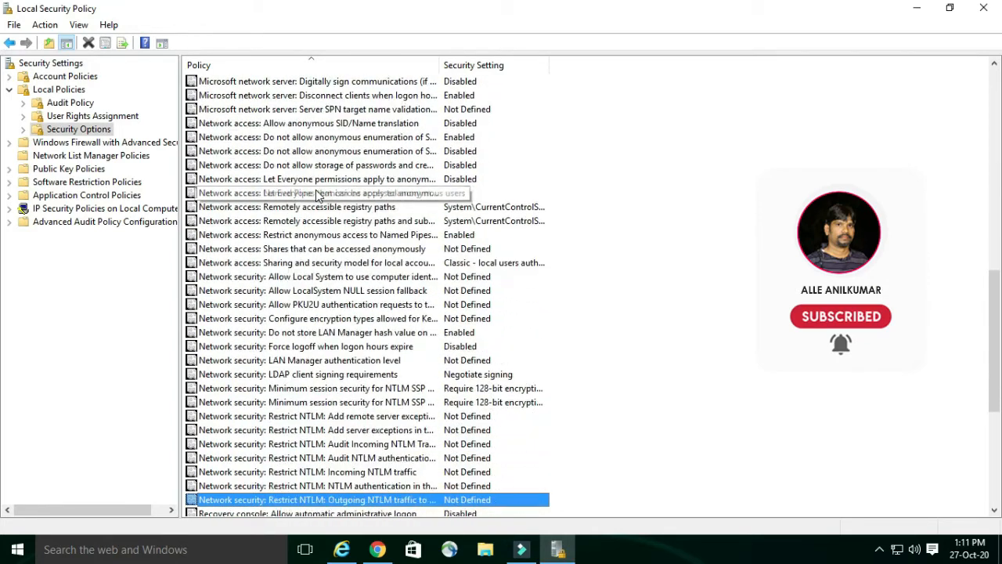
key("Down")
key("Down")
key("Down")
key("Down")
key("Down")
key("Down")
key("Down")
key("Down")
key("Down")
key("Down")
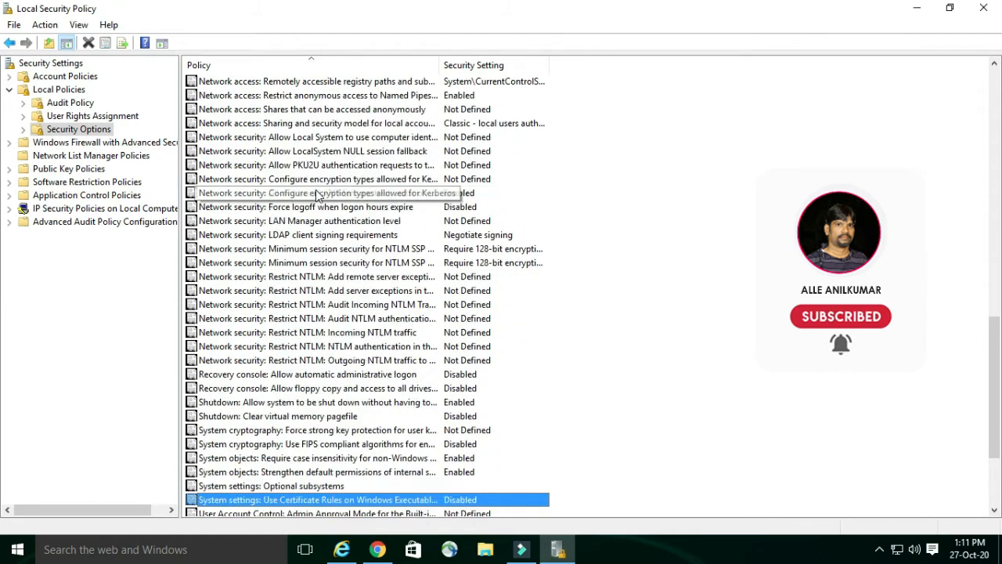
key("Down")
key("Down")
key("Down")
key("Down")
key("Down")
key("Down")
key("Down")
key("Down")
key("Down")
key("Down")
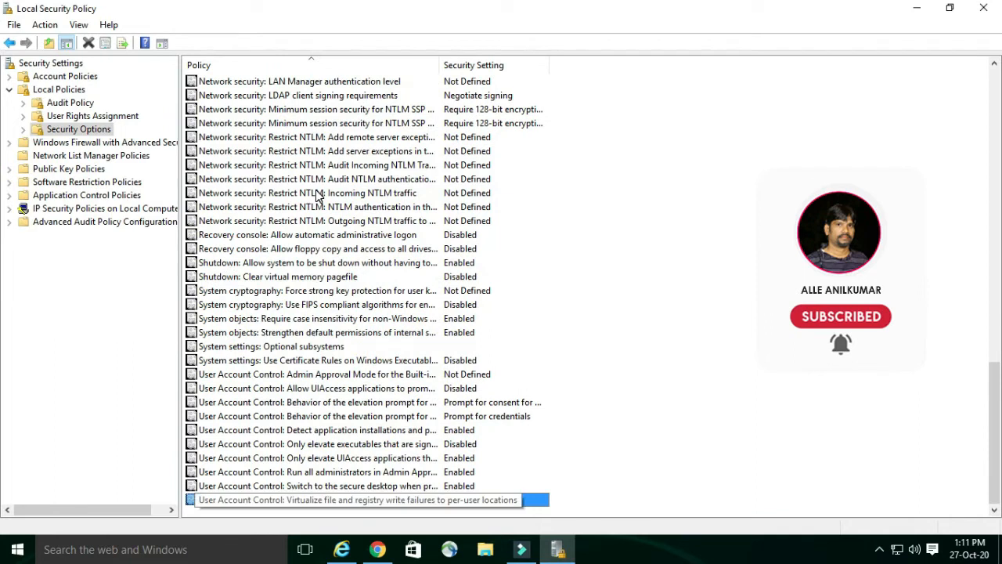
key("Up")
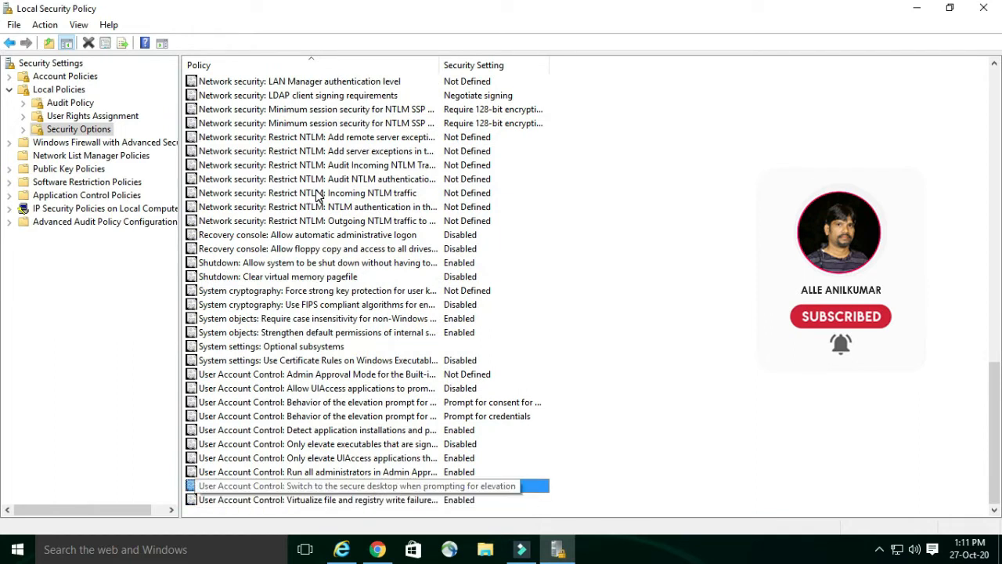
key("Up")
key("Up")
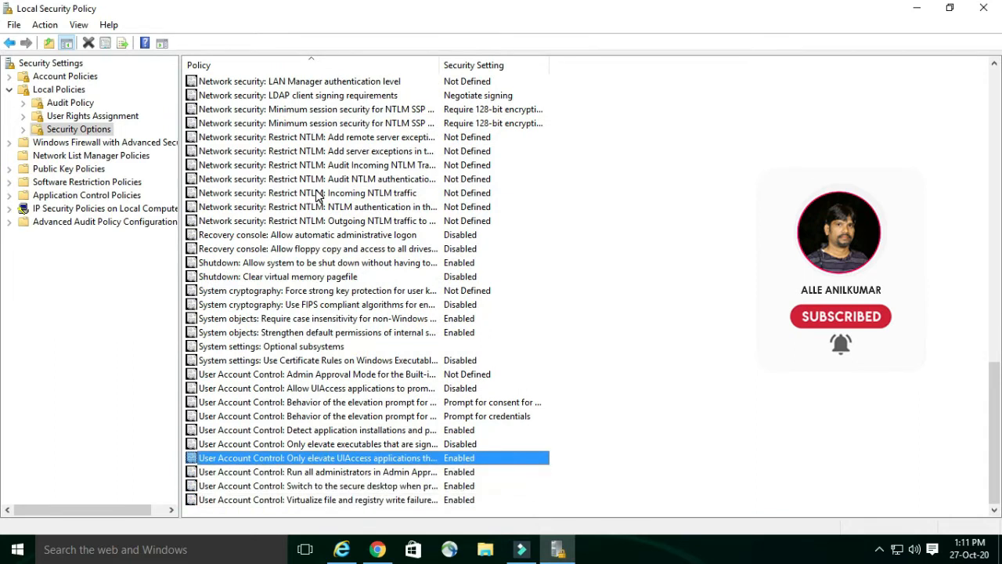
key("Up")
key("Up")
key("Up")
key("Up")
key("Up")
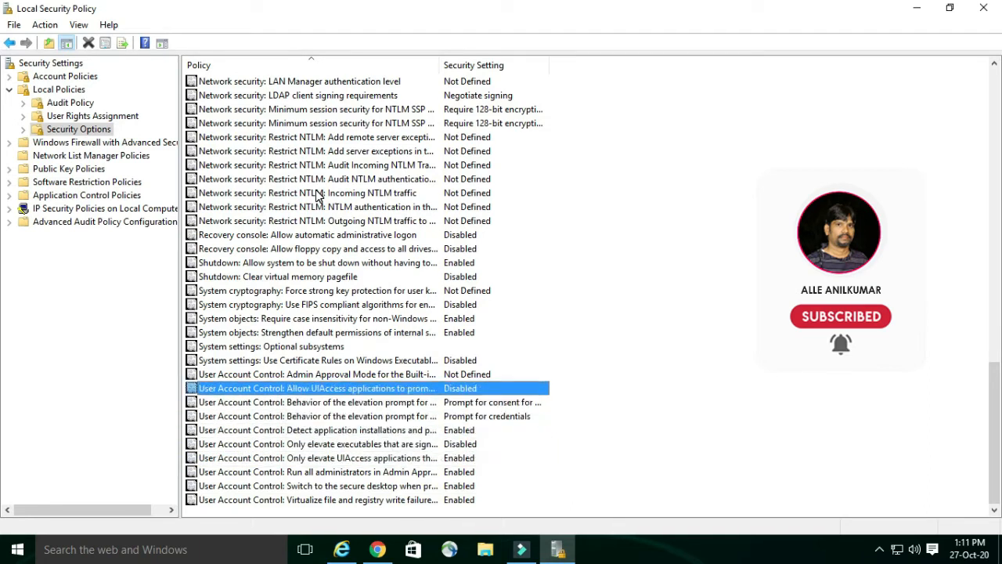
key("Up")
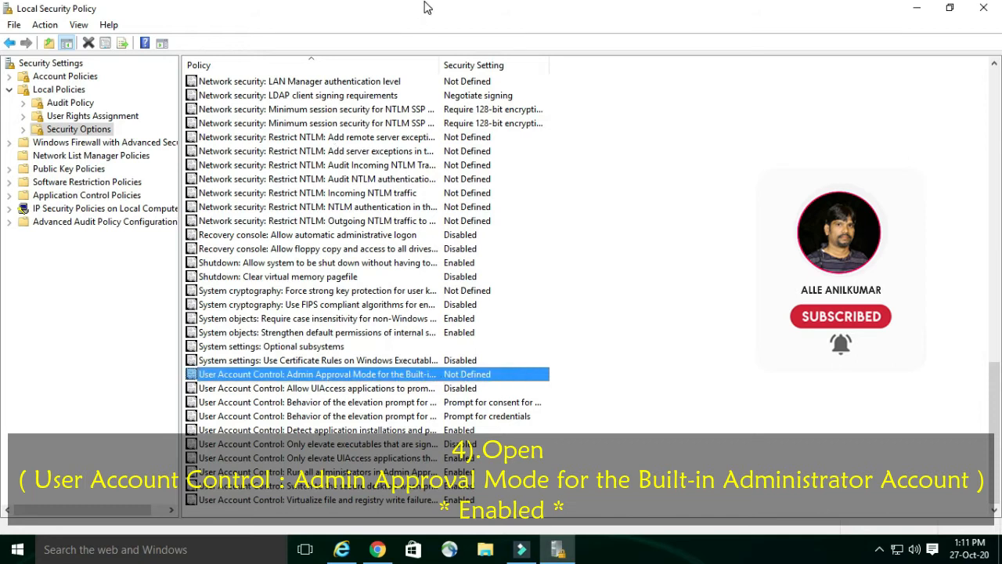
double_click(439, 63)
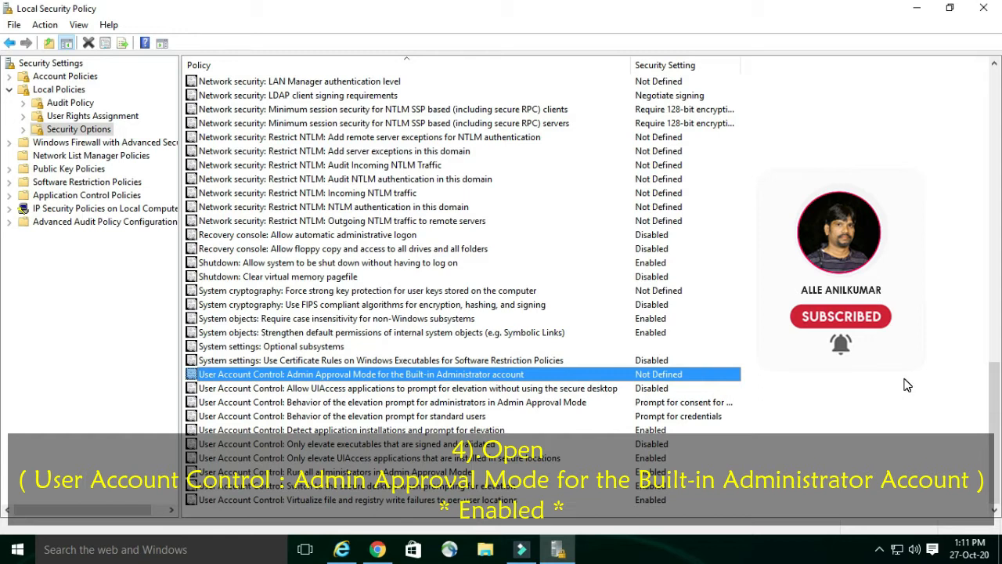
Set the Admin Approval Mode policy for the Built-in Administrator account to Enabled and apply it.
left_click(436, 377)
double_click(436, 378)
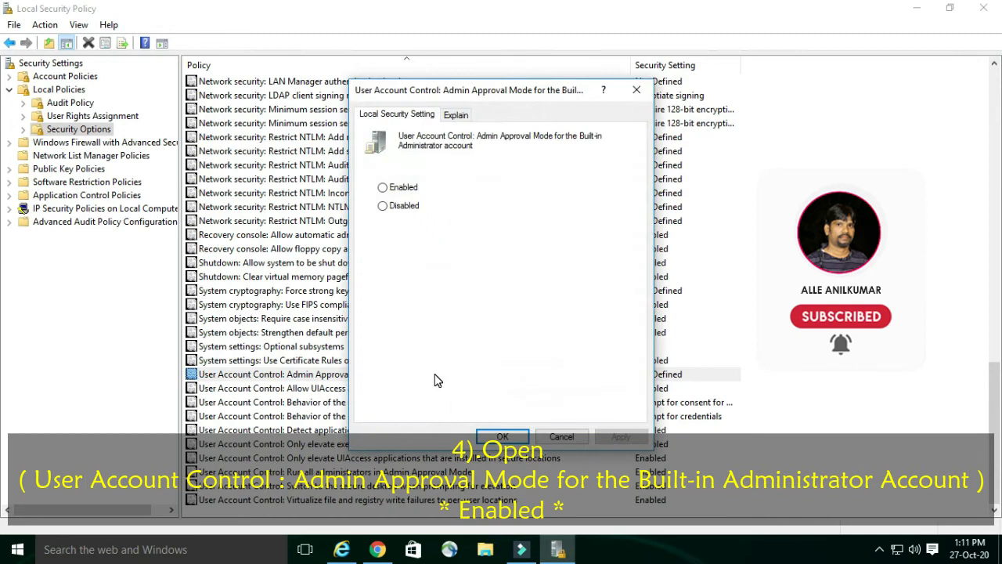
left_click(396, 189)
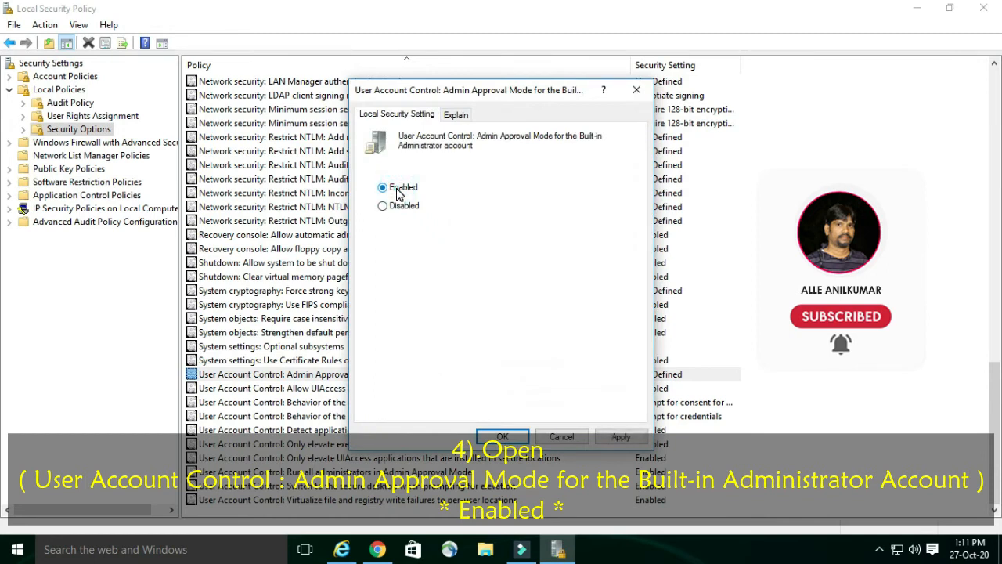
left_click(620, 437)
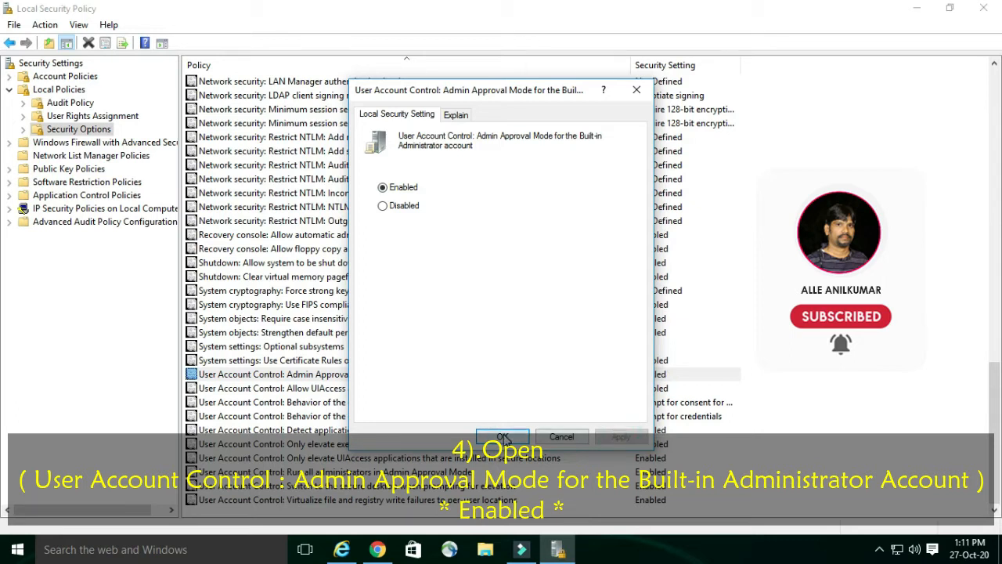
left_click(502, 436)
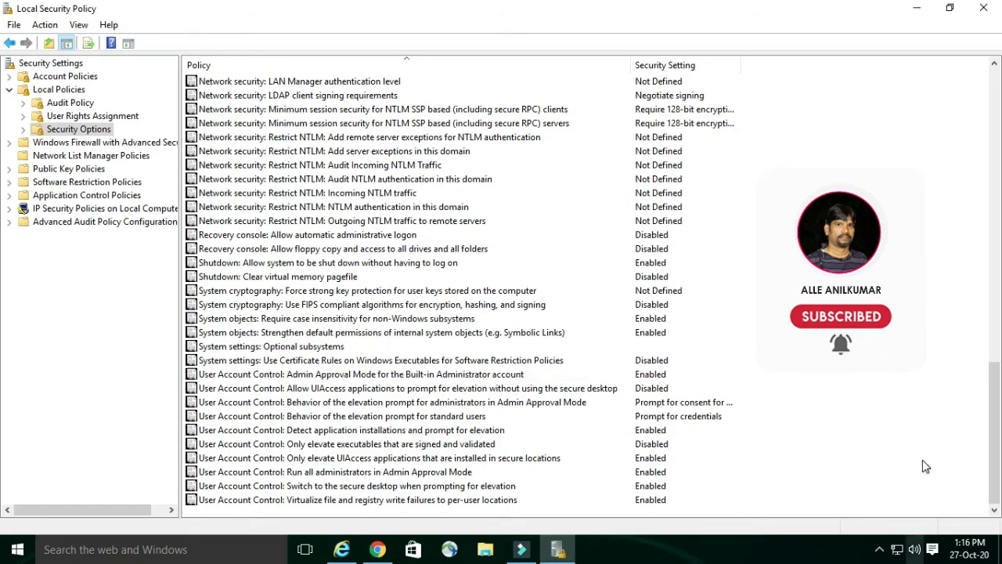
Set "User Account Control: Allow UIAccess applications to prompt for elevation without using the secure desktop" to Enabled, then reopen the policy to check it.
left_click(481, 376)
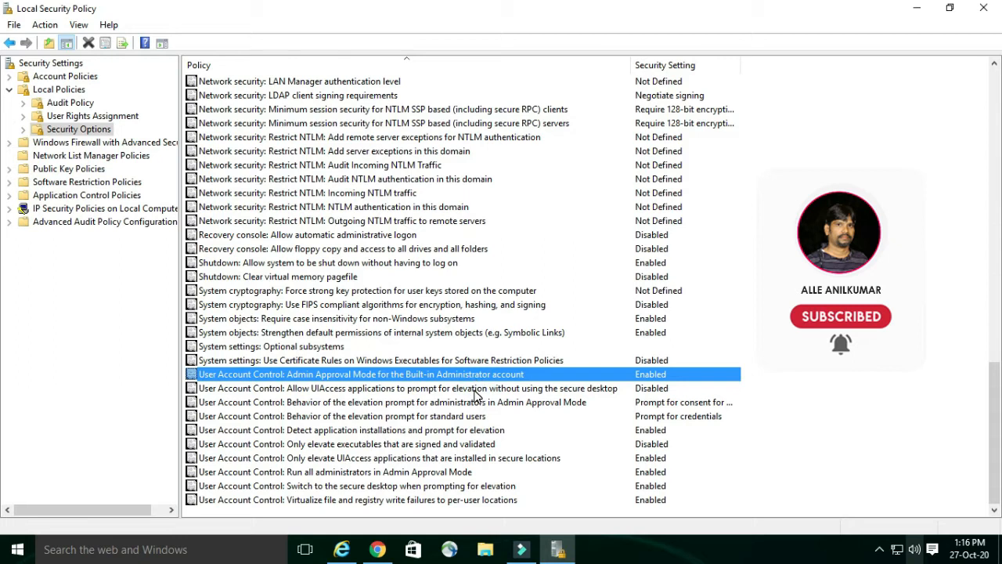
double_click(473, 388)
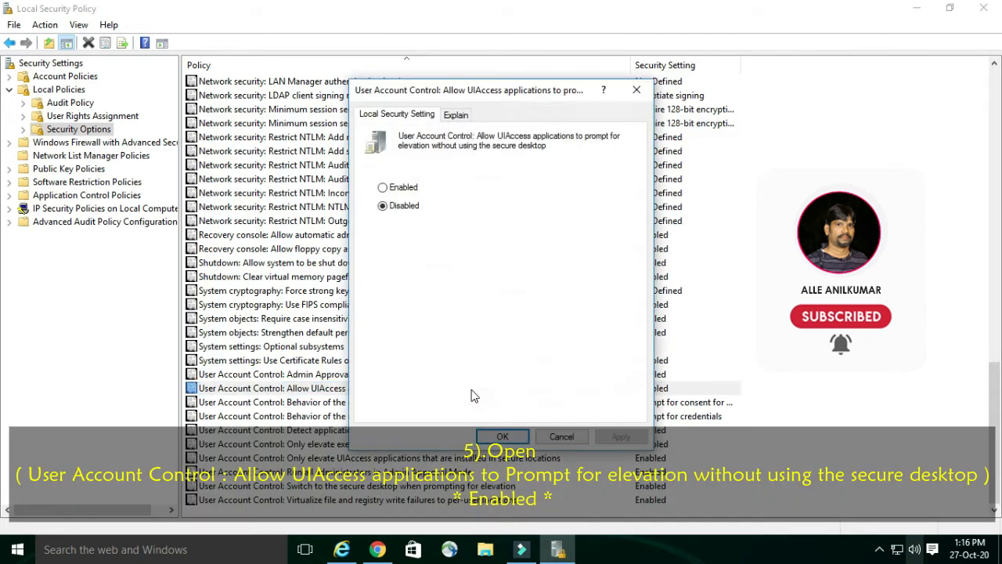
left_click(404, 189)
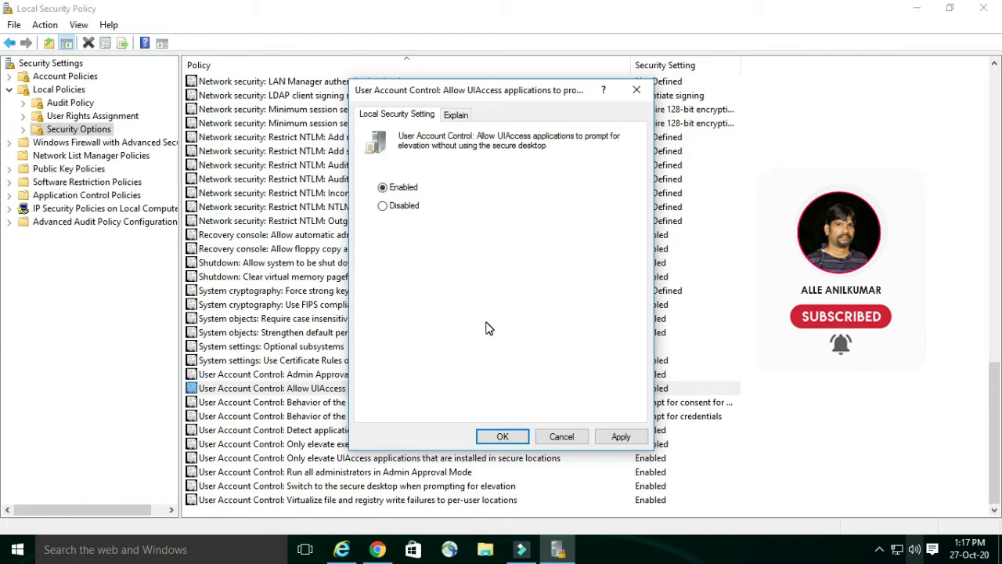
left_click(500, 438)
double_click(542, 388)
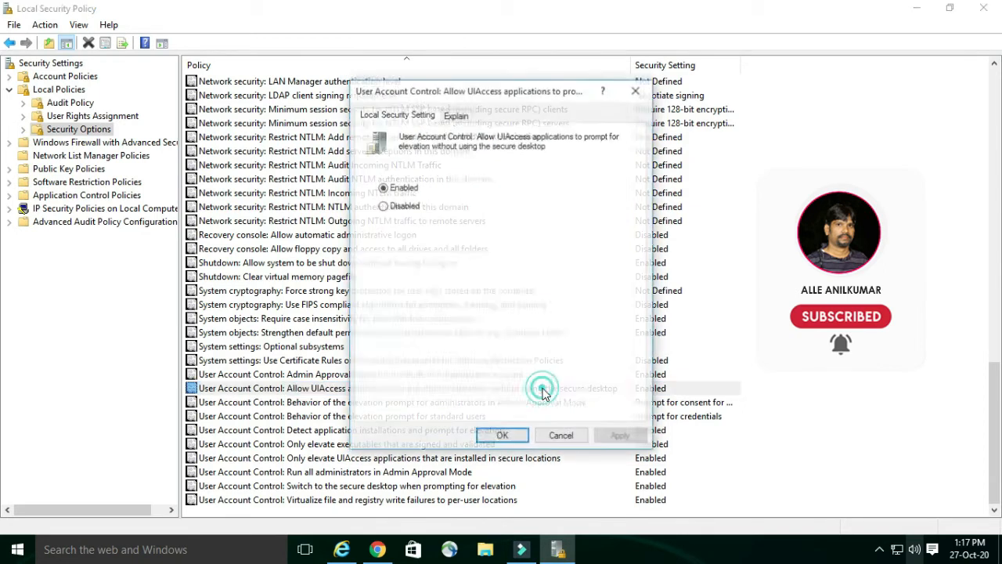
left_click(501, 436)
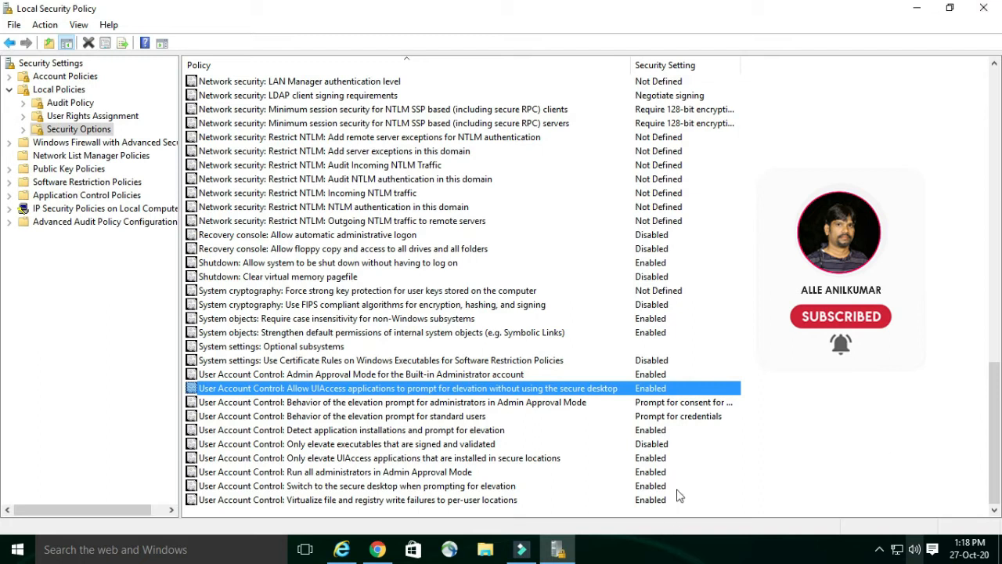
Close Local Security Policy and refresh the desktop.
left_click(984, 8)
right_click(417, 130)
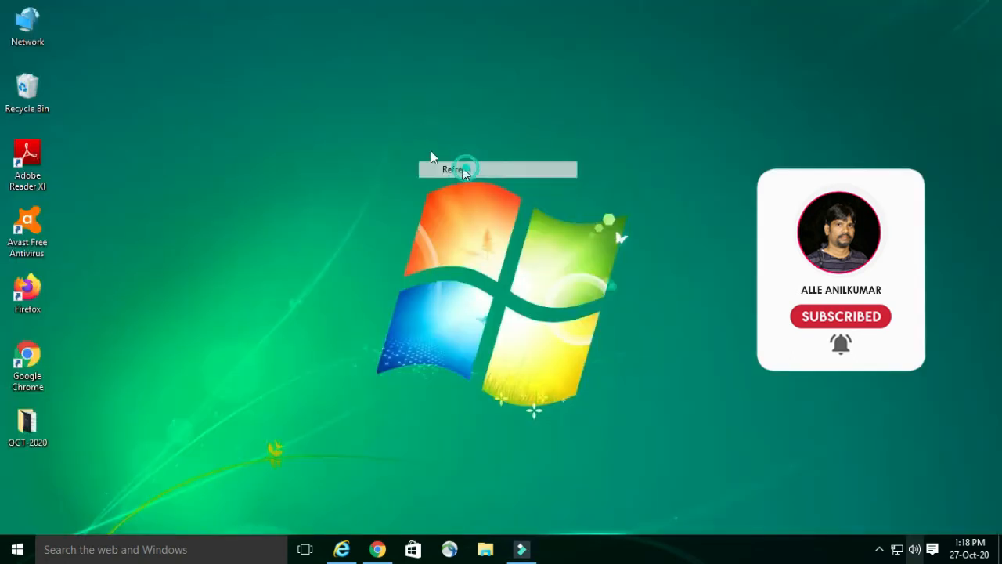
left_click(465, 188)
Search Windows for "use" and open Change User Account Control settings.
left_click(71, 550)
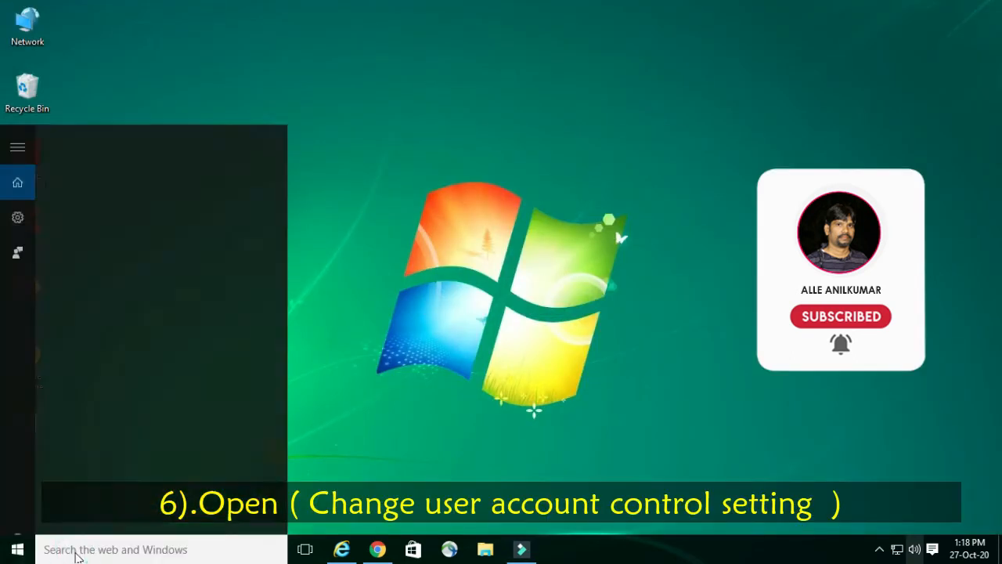
type("use")
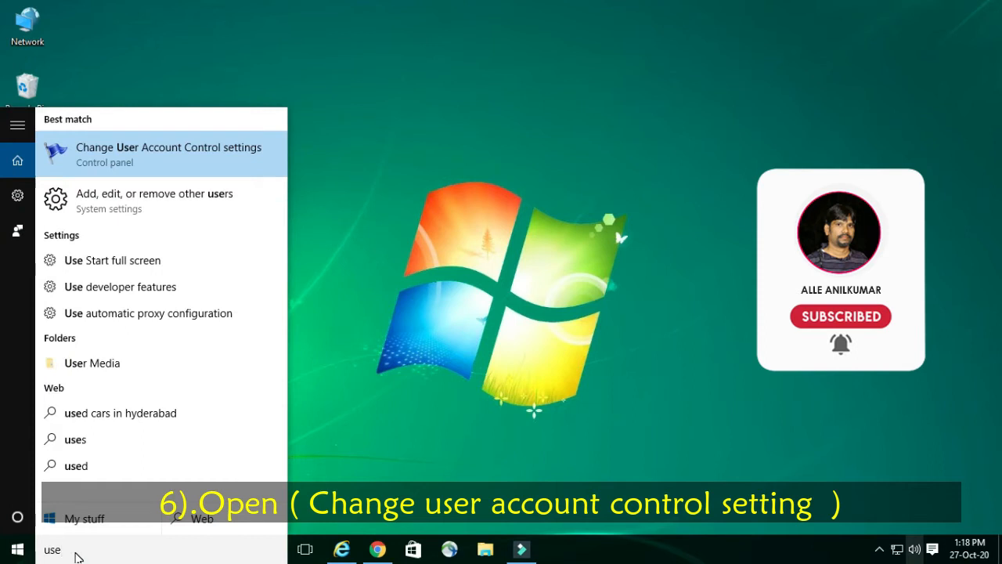
left_click(197, 159)
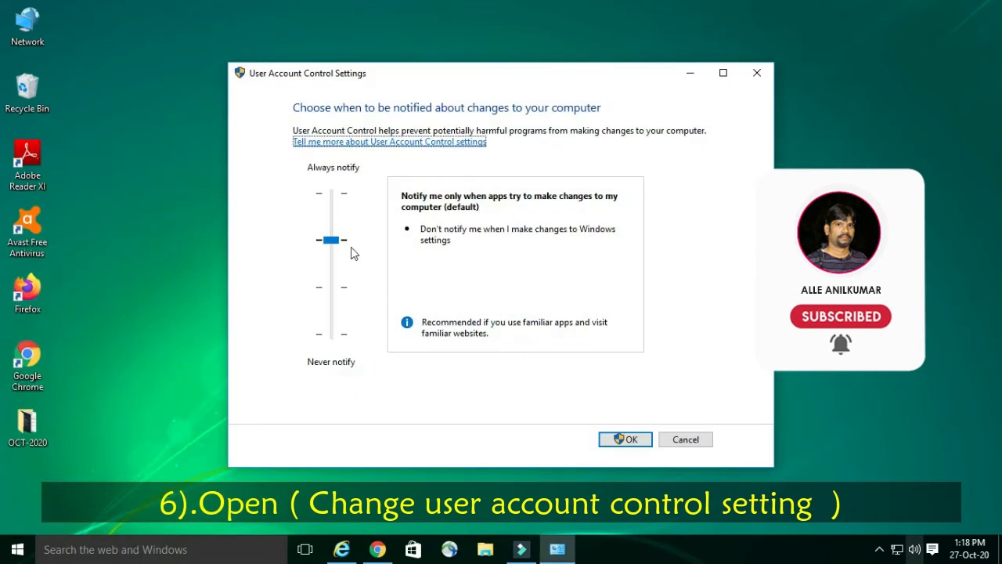
Set the notification level to "Notify me only when apps try to make changes to my computer (default)" and confirm it.
left_click(330, 285)
left_click(332, 237)
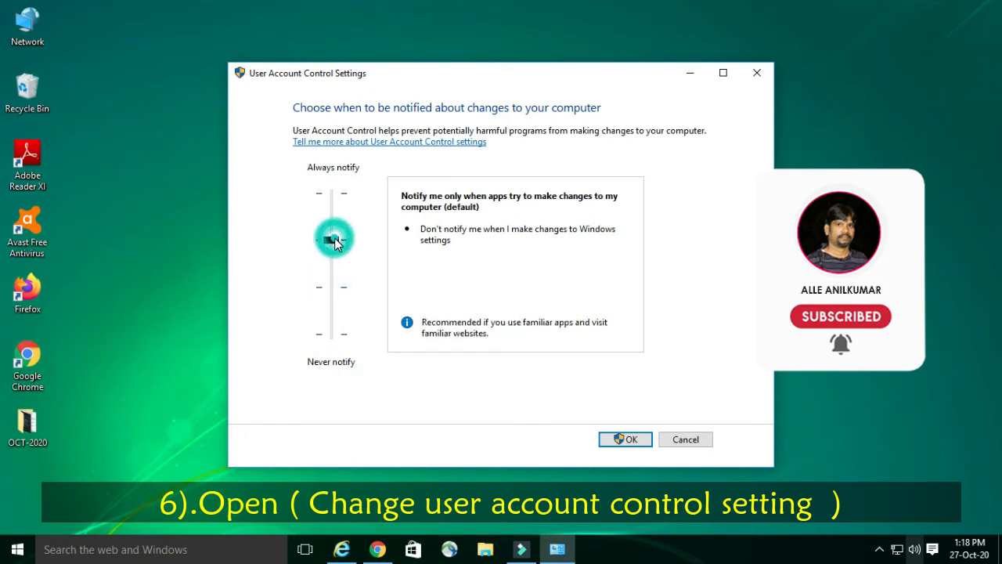
left_click(328, 285)
left_click(331, 240)
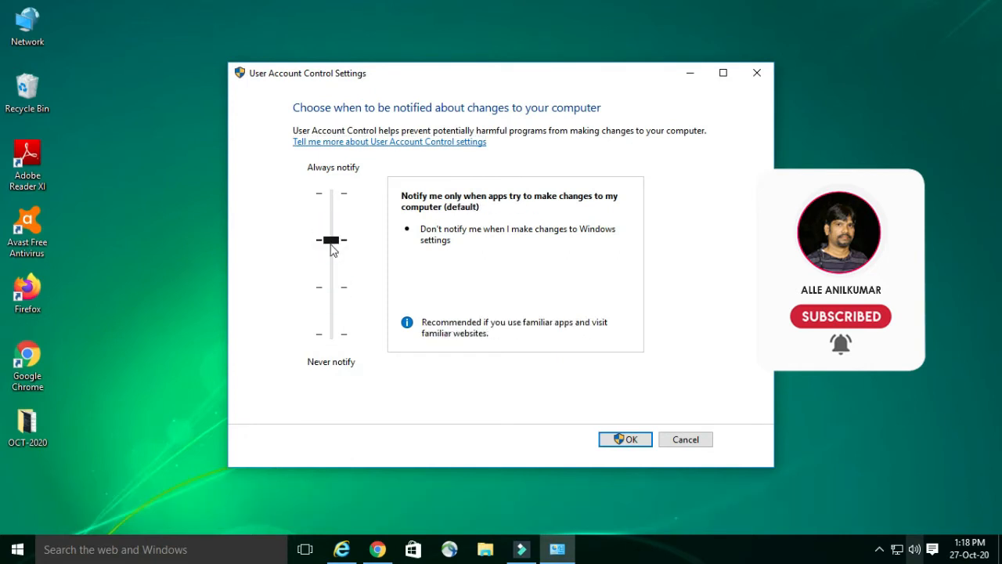
left_click(635, 439)
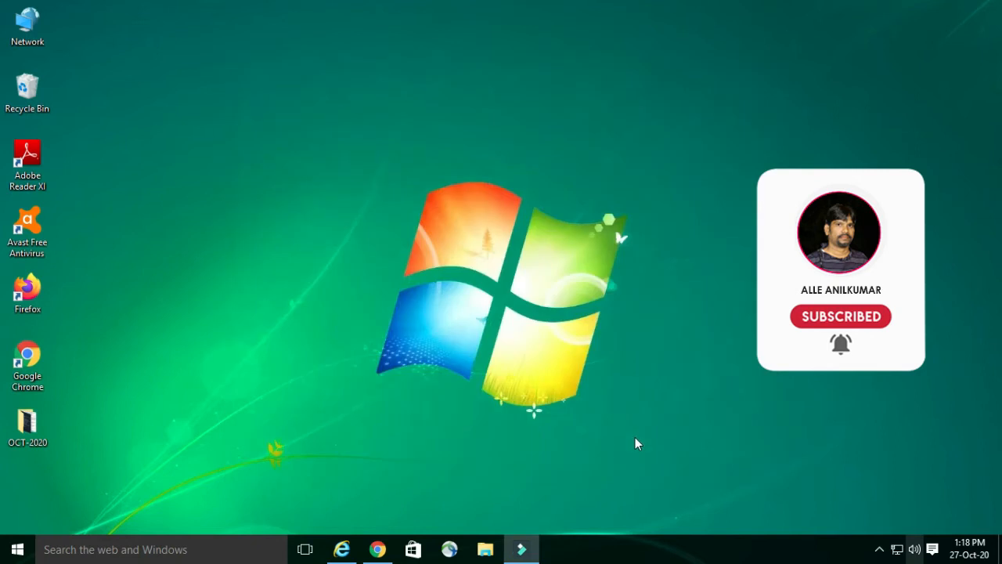
Refresh the desktop and restart the computer.
right_click(381, 131)
left_click(395, 179)
right_click(324, 146)
left_click(362, 182)
left_click(17, 549)
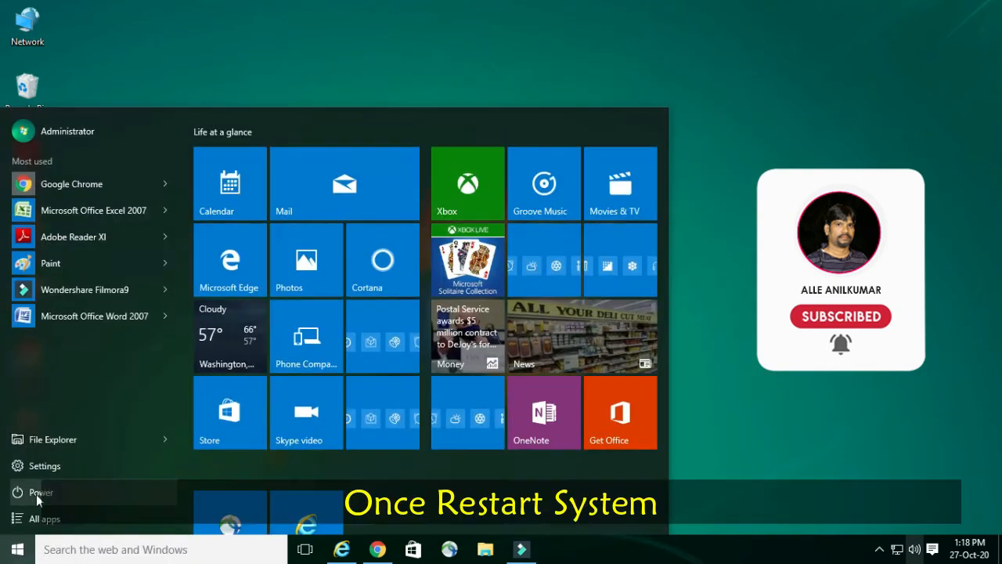
left_click(41, 492)
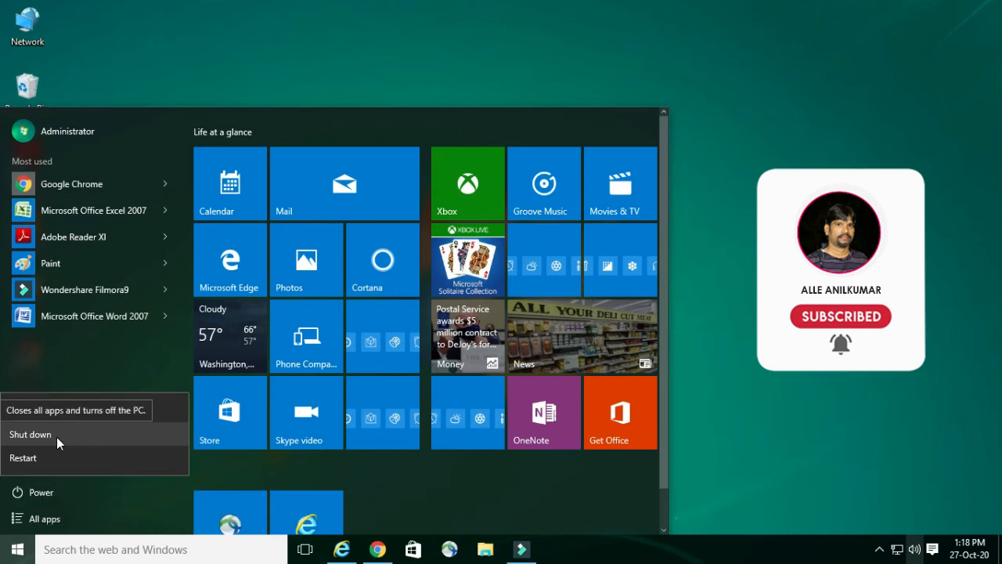
left_click(56, 437)
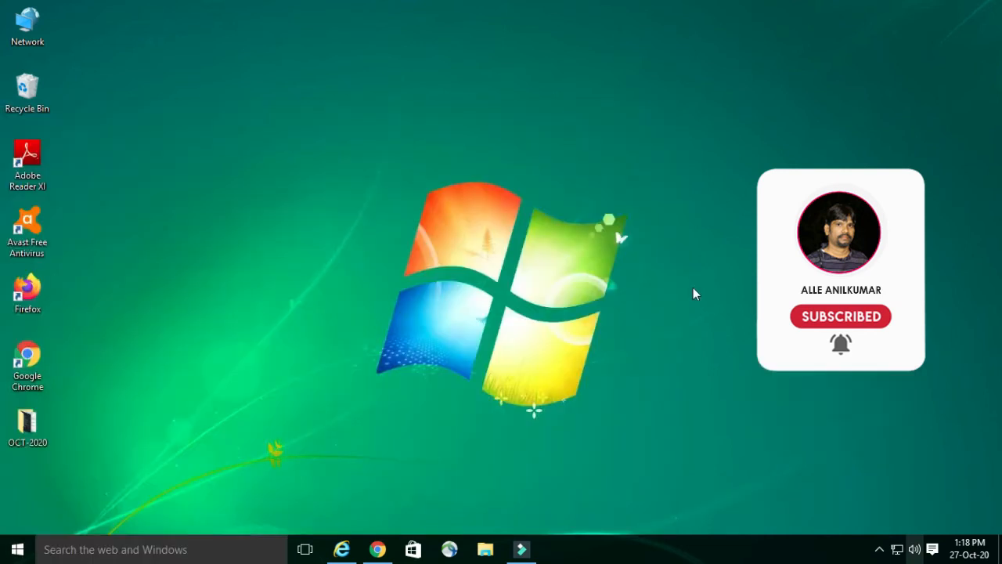
Test the Calendar app by opening it and continuing from its welcome page to the accounts page, then close it.
right_click(648, 141)
left_click(681, 189)
right_click(565, 134)
left_click(610, 176)
left_click(21, 557)
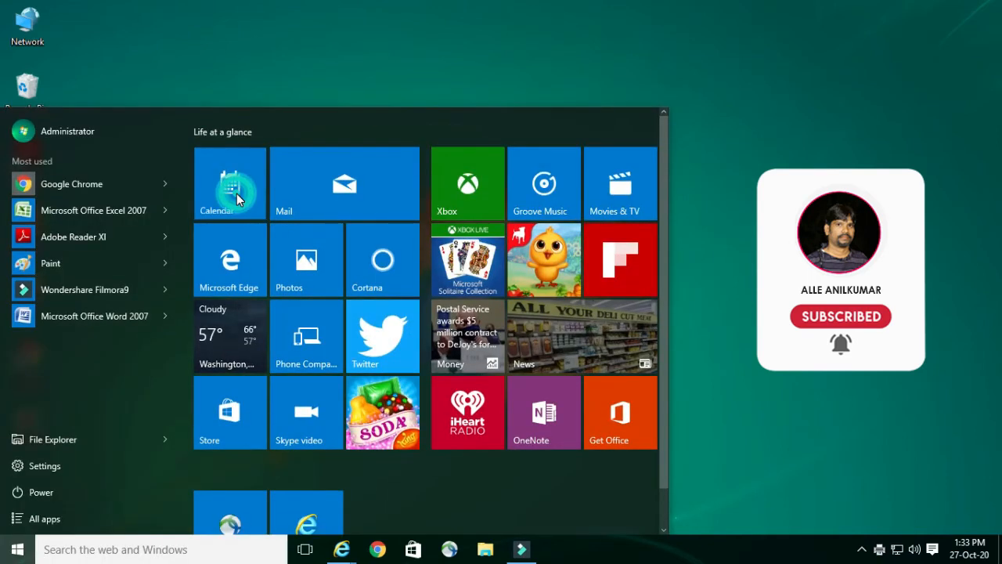
left_click(236, 194)
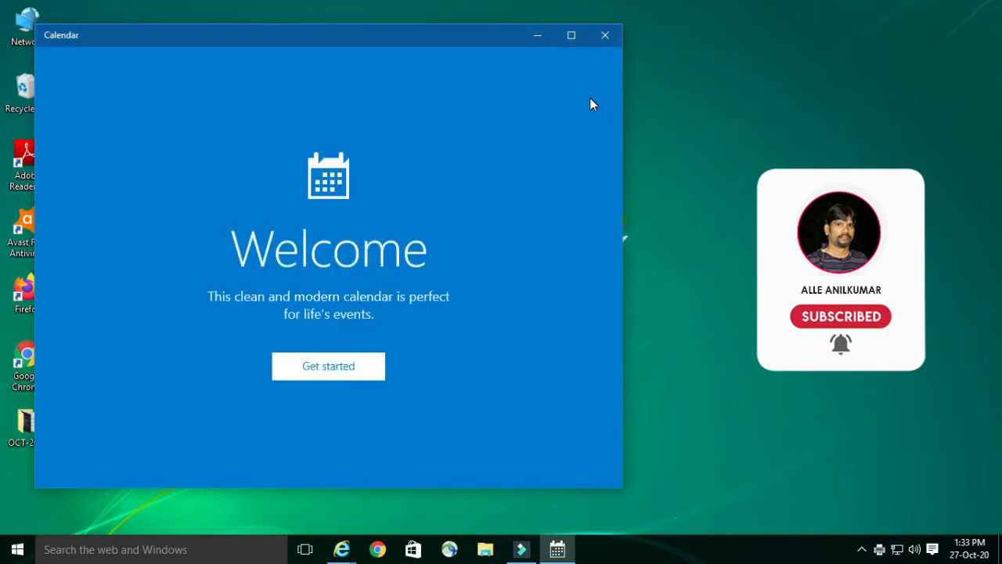
left_click(333, 377)
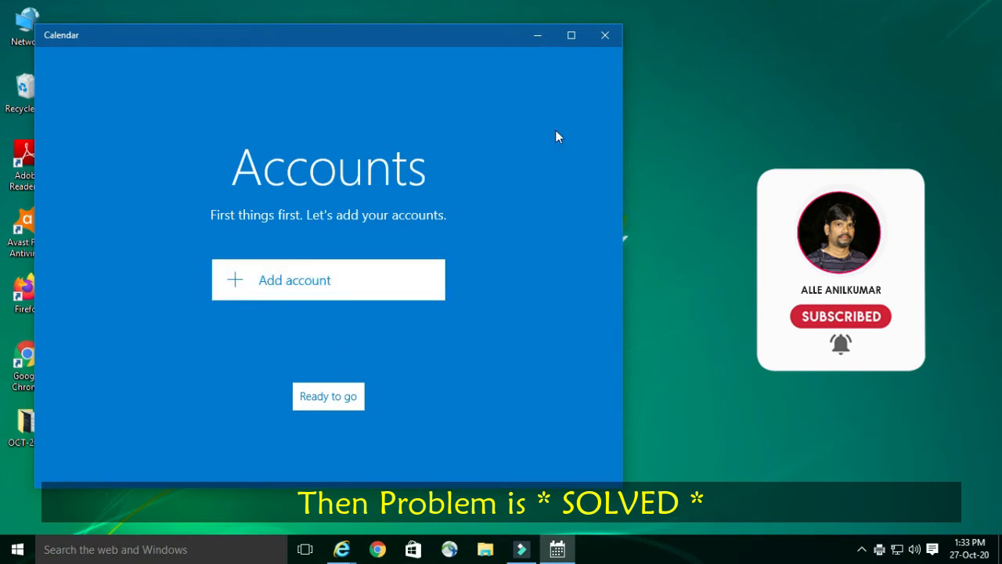
left_click(607, 37)
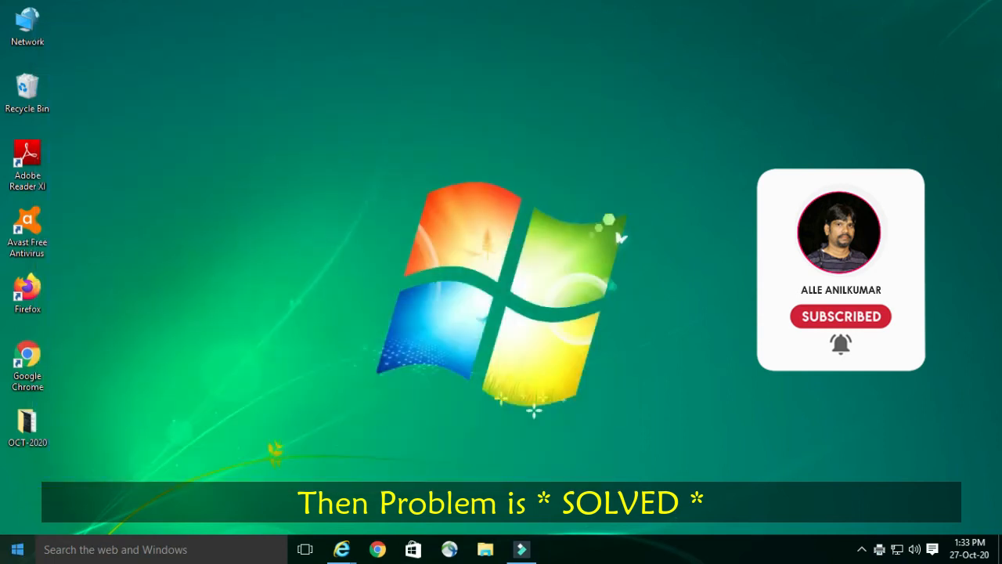
Open the Groove Music app to test that it launches, then close it.
left_click(17, 549)
left_click(573, 202)
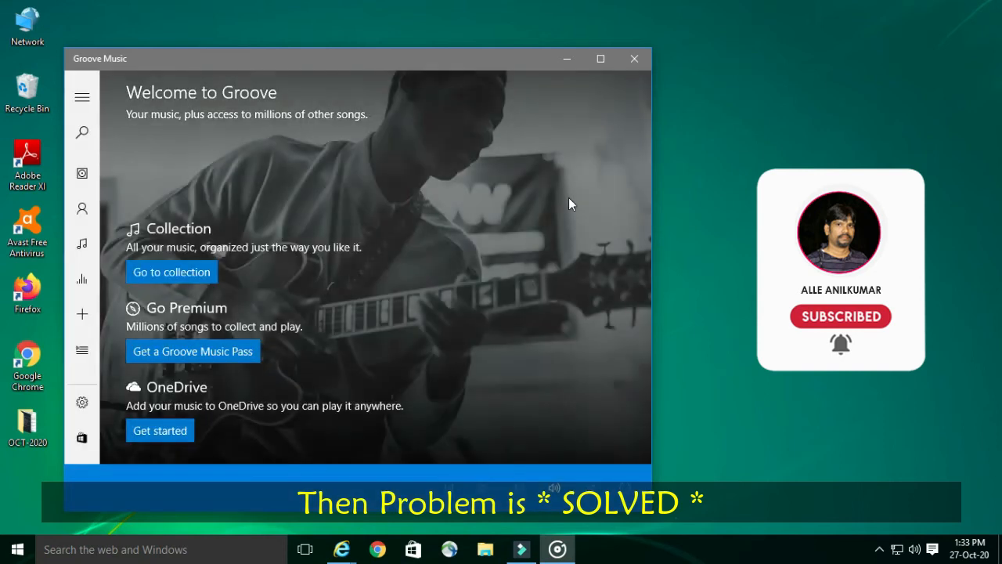
left_click(634, 58)
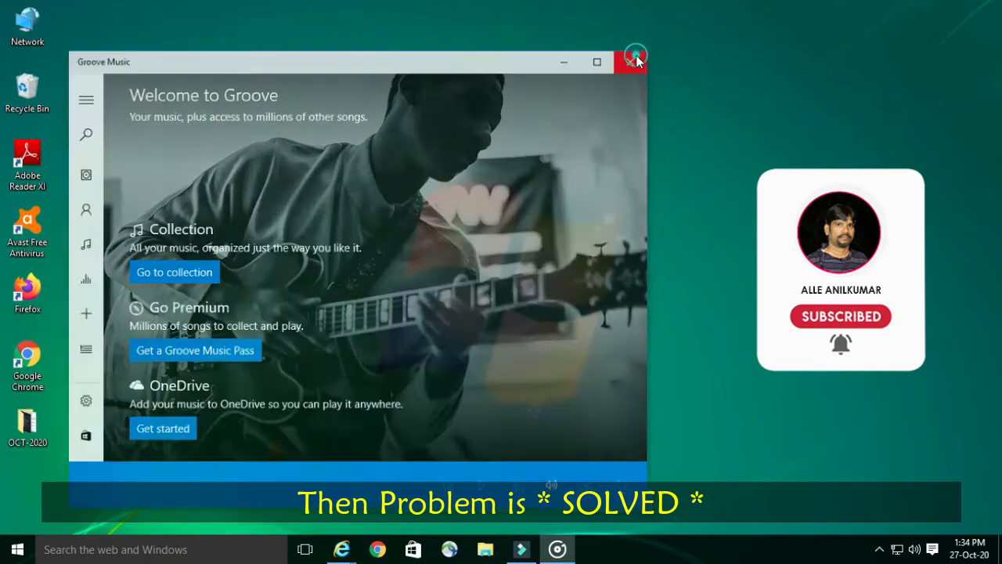
Open the Movies & TV app to test it, move its window slightly down and close it.
key("super")
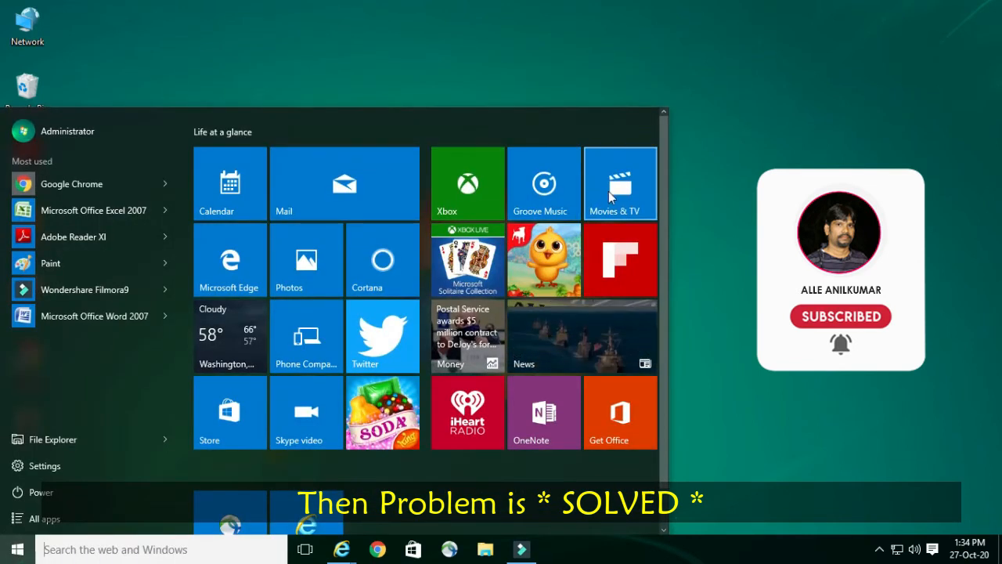
left_click(610, 196)
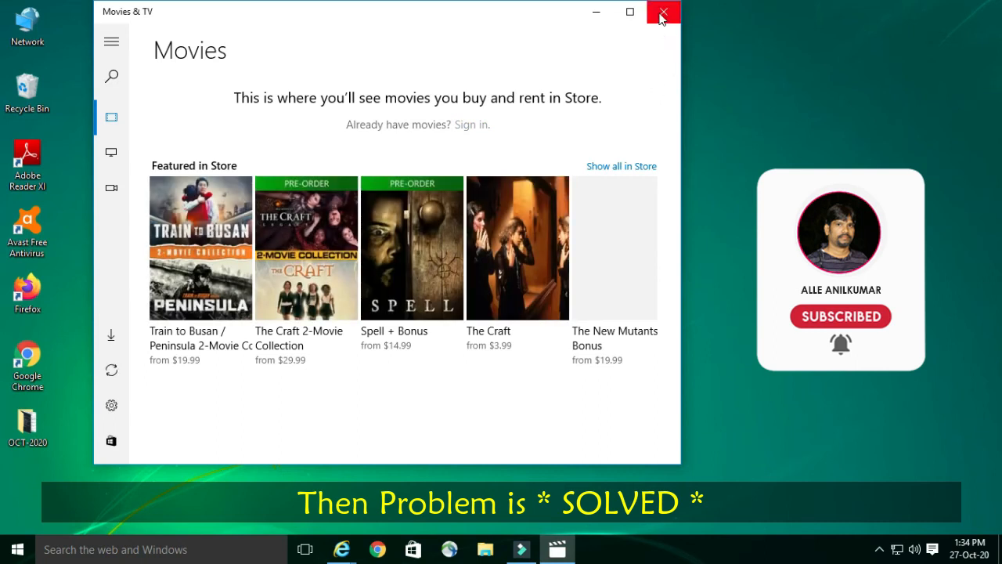
left_click_drag(548, 25, 552, 54)
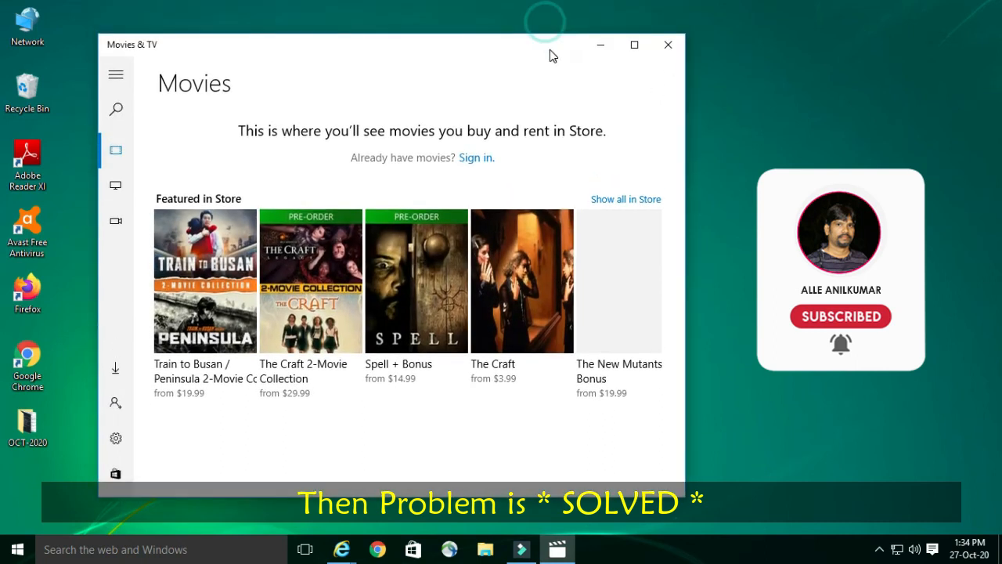
left_click(665, 49)
Open the Photos app to test it, dismiss the account selection dialog, close the app and refresh the desktop.
key("super")
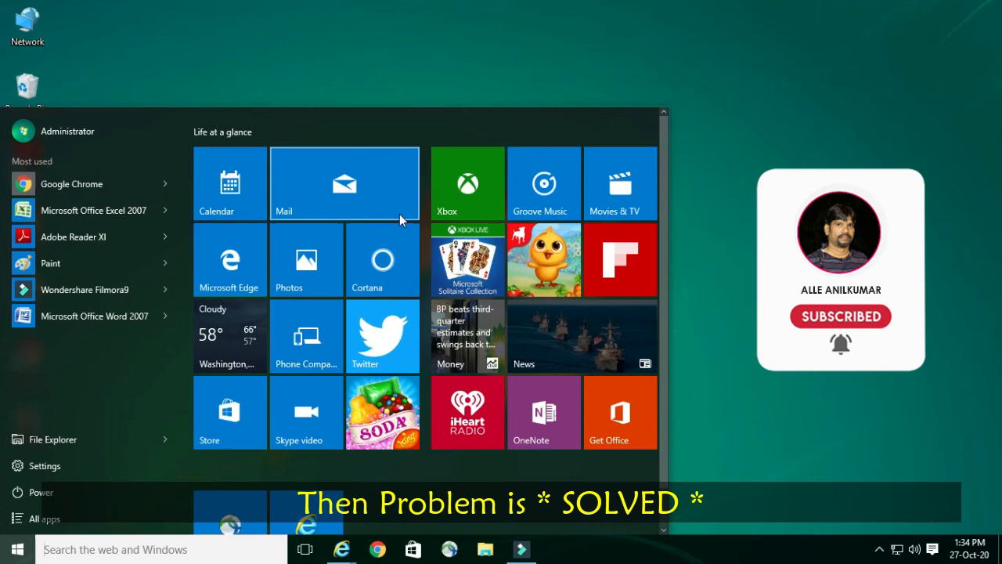
left_click(301, 264)
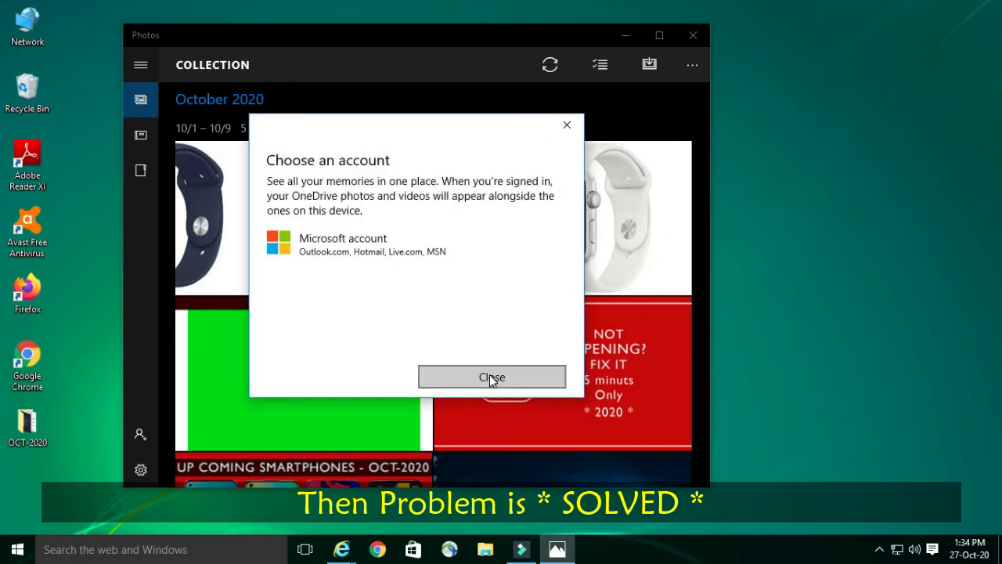
left_click(489, 378)
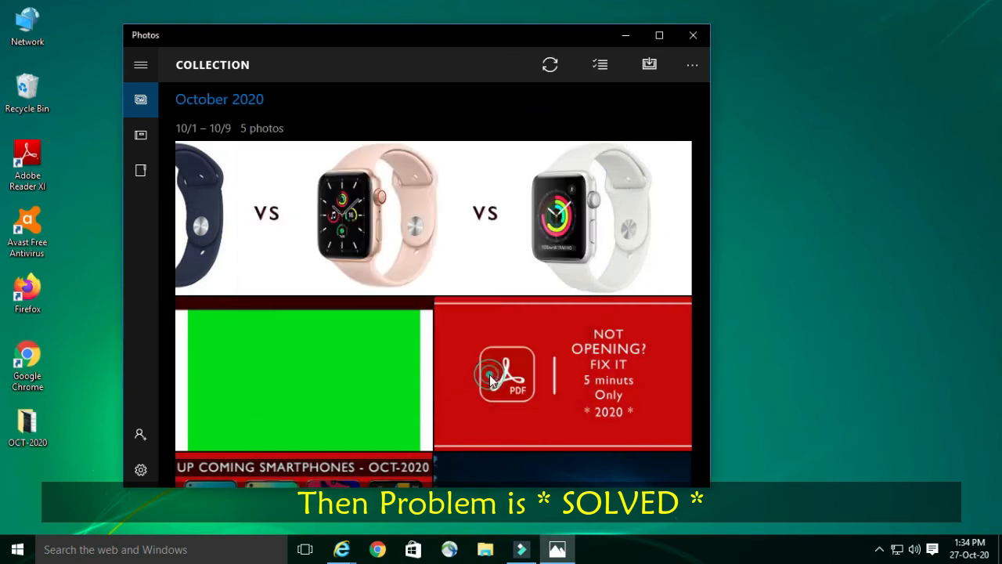
left_click(694, 36)
right_click(631, 65)
right_click(589, 78)
left_click(620, 119)
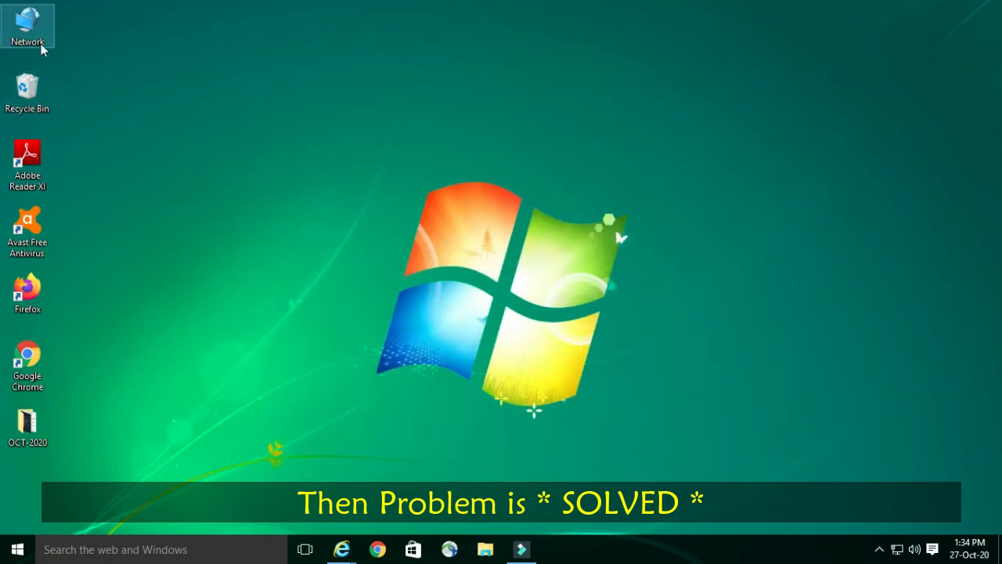
Open the desktop image logo1 in Photos to test it, then close the viewer and refresh the desktop.
double_click(535, 164)
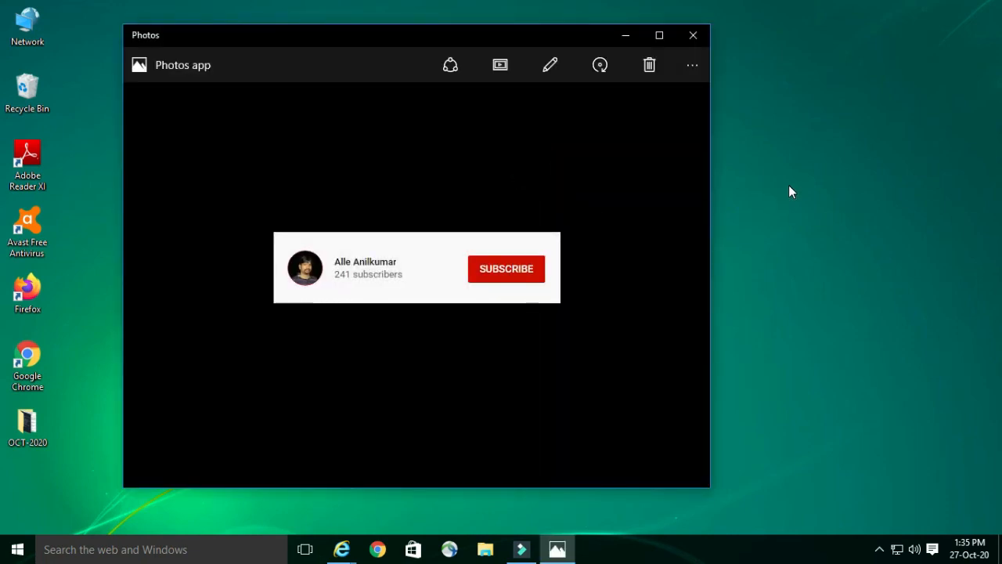
left_click(693, 37)
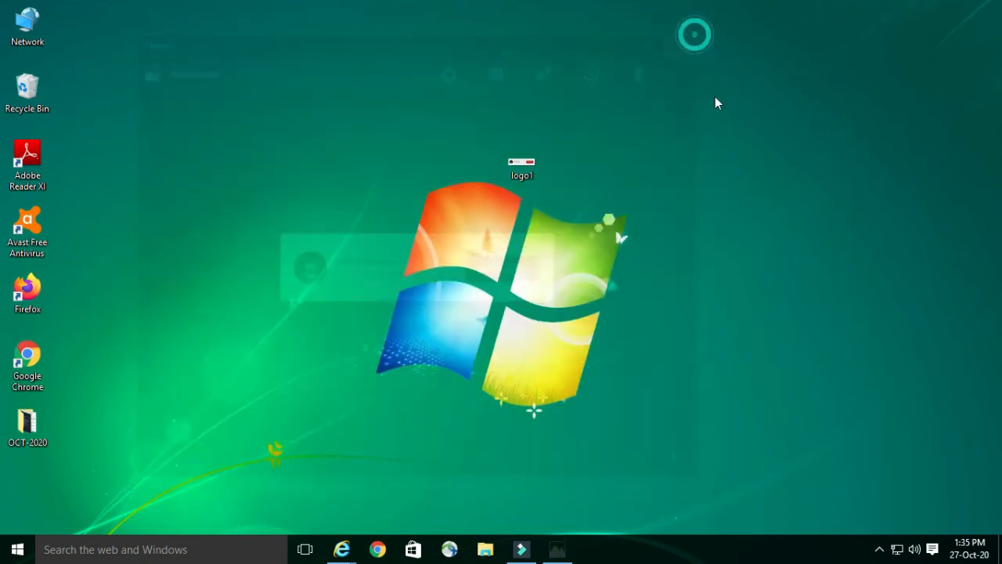
right_click(716, 97)
right_click(700, 105)
right_click(689, 123)
left_click(730, 166)
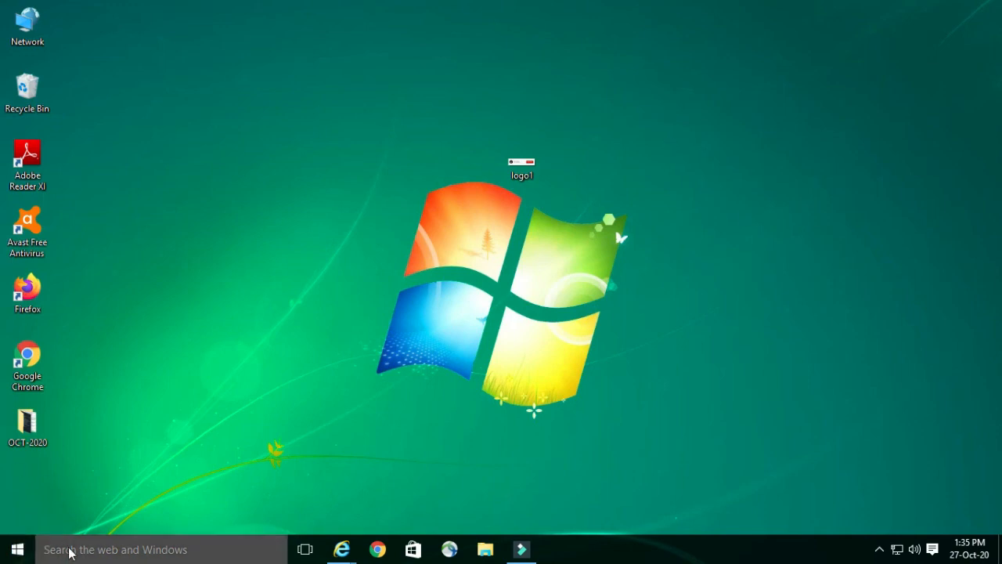
Run the command calc to test Calculator, then close it and refresh the desktop.
key("super+r")
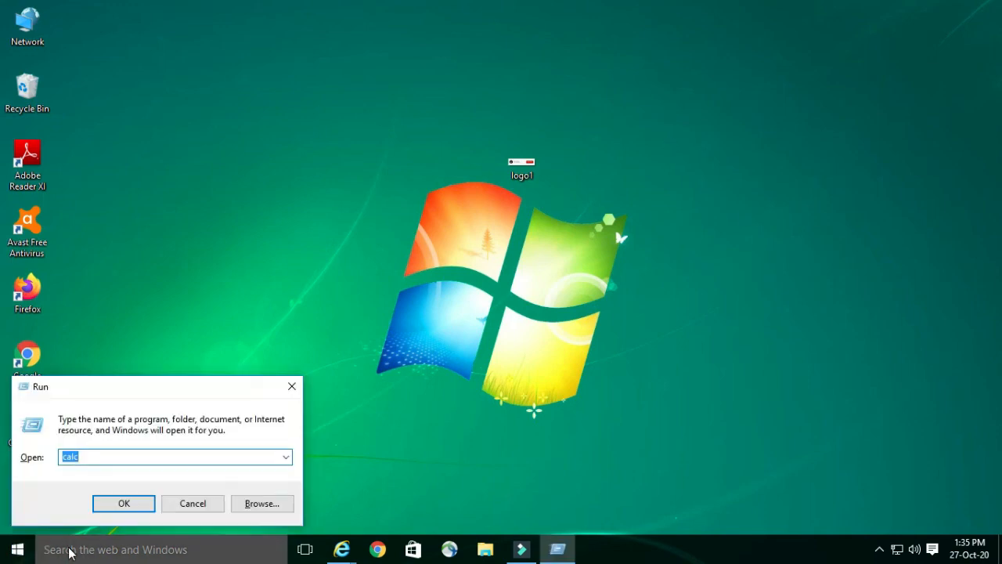
key("Return")
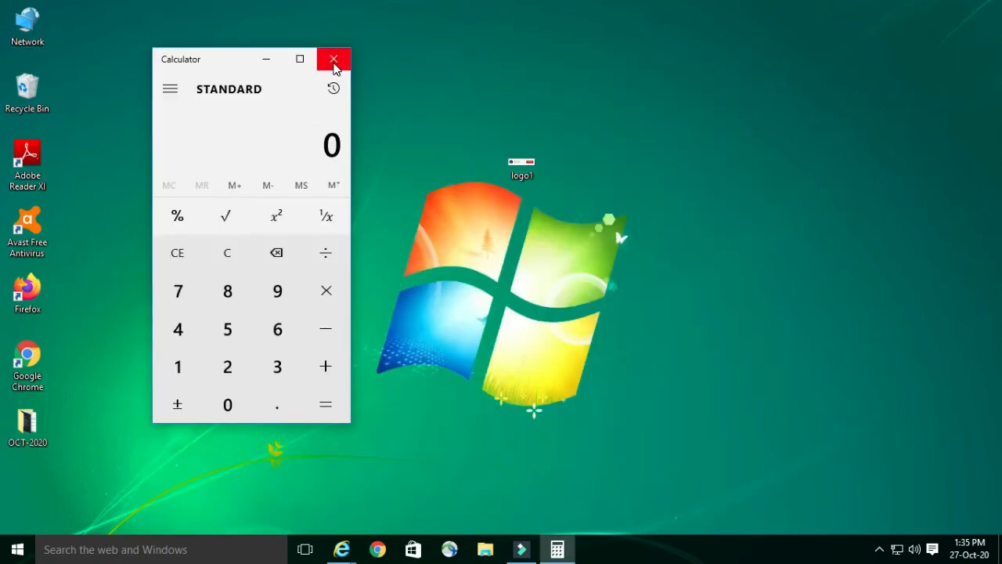
left_click(334, 63)
right_click(394, 67)
right_click(403, 95)
left_click(431, 135)
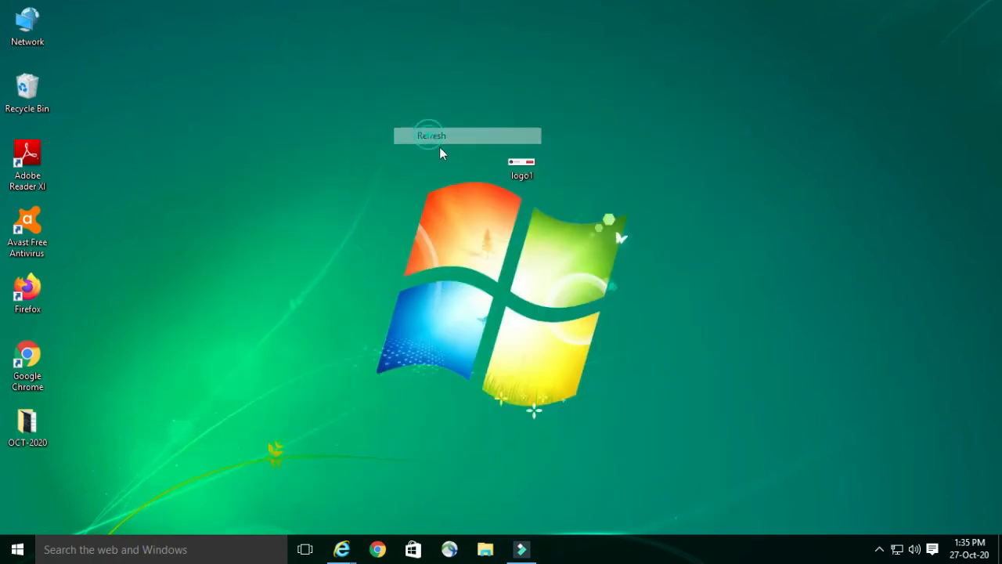
right_click(517, 173)
right_click(319, 90)
left_click(355, 132)
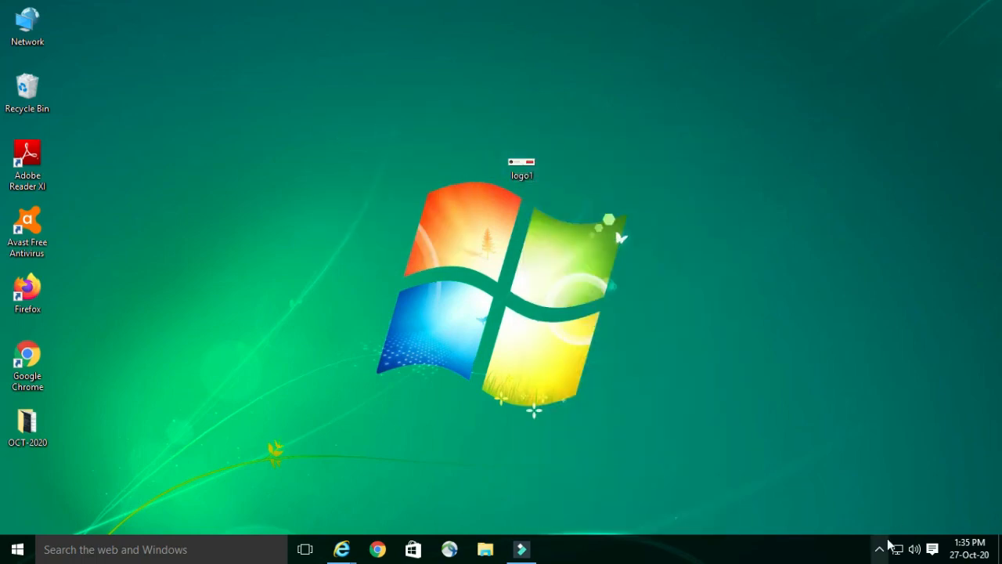